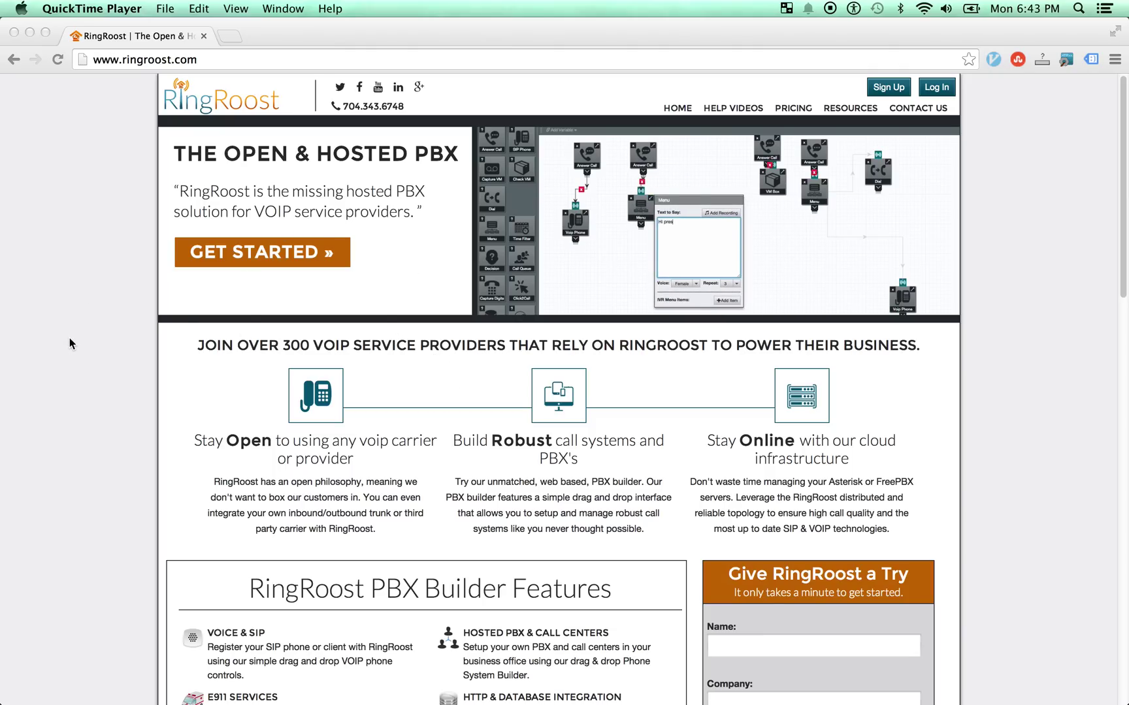
Log in to the RingRoost account and open a call system's flowchart with View/Edit
scroll(71, 345, "down", 1)
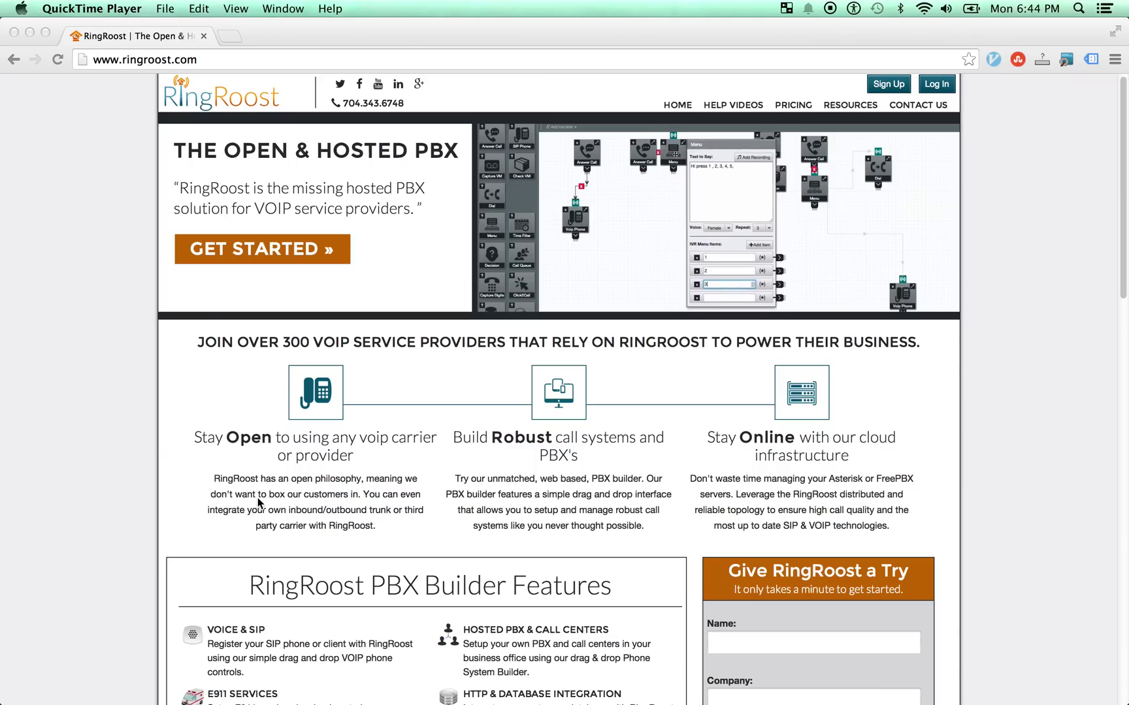
left_click(847, 93)
left_click(900, 89)
left_click(13, 59)
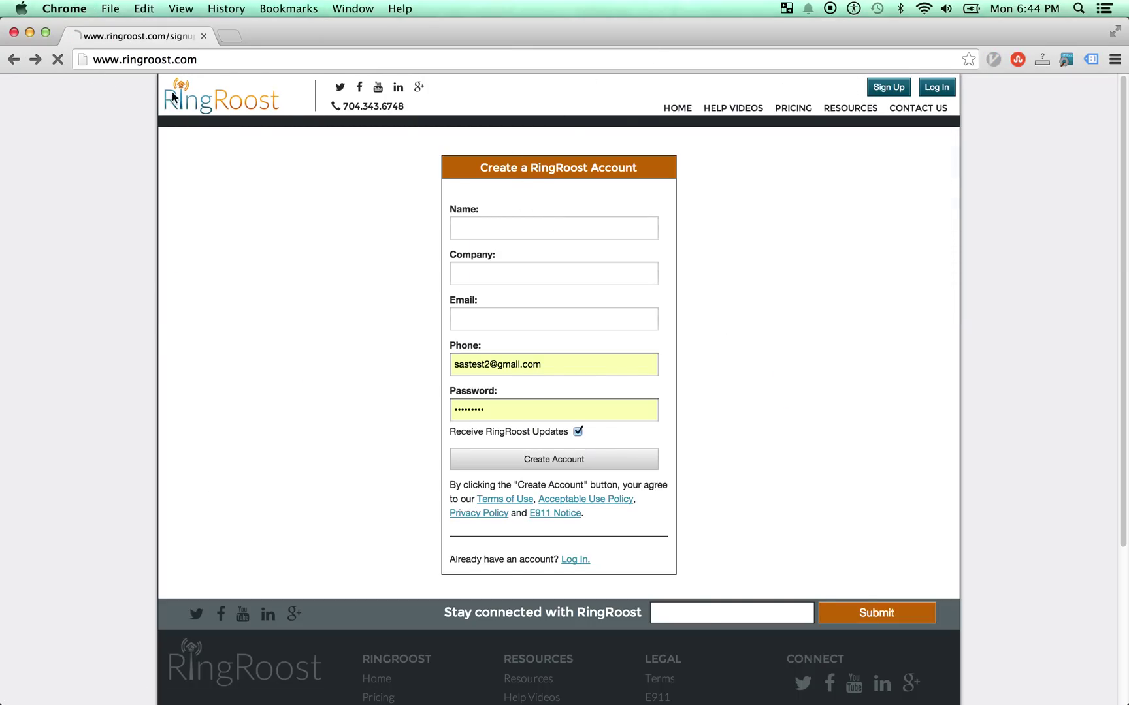
left_click(921, 90)
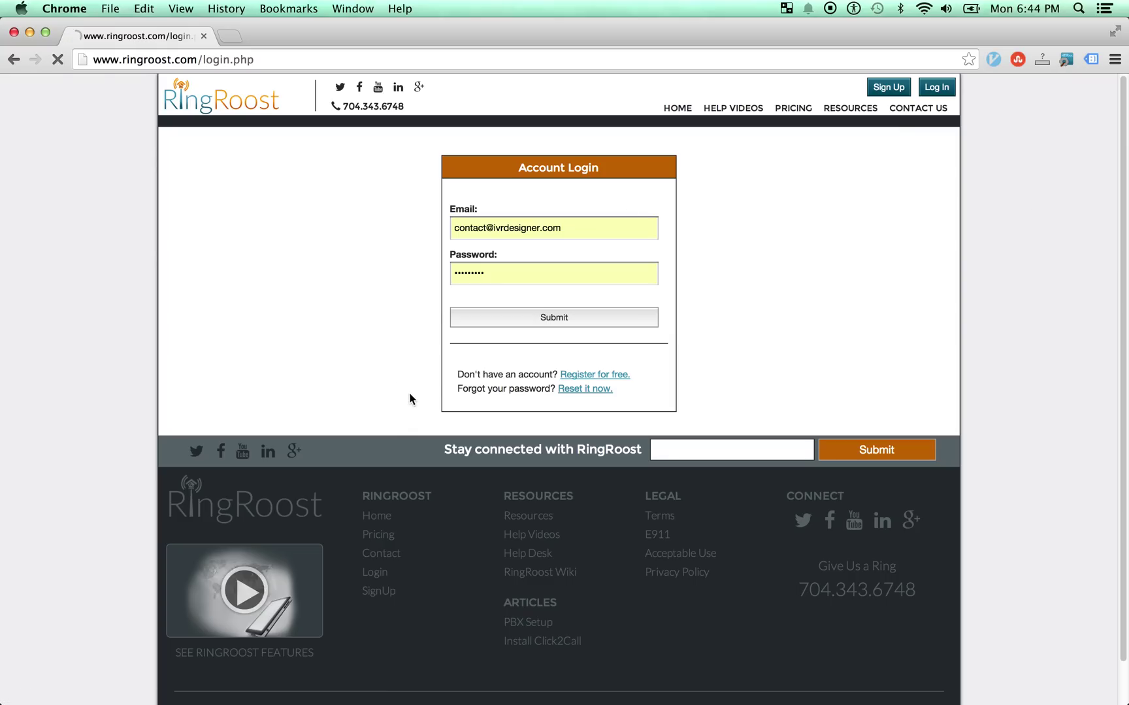
left_click(531, 323)
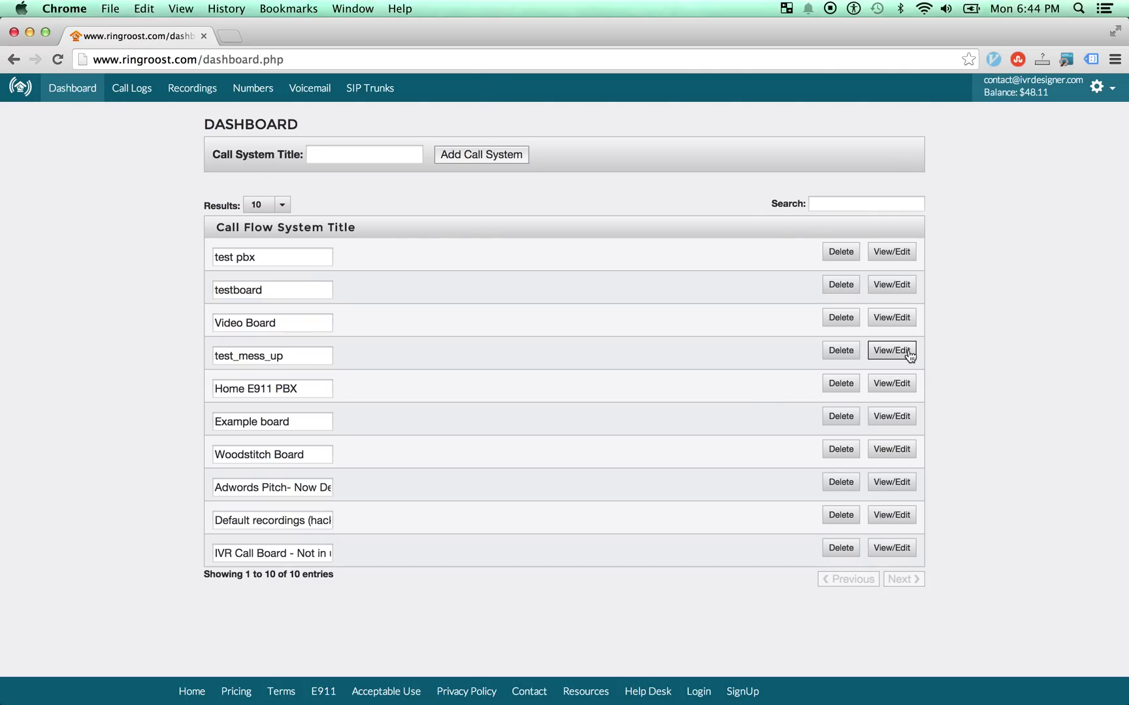
left_click(892, 252)
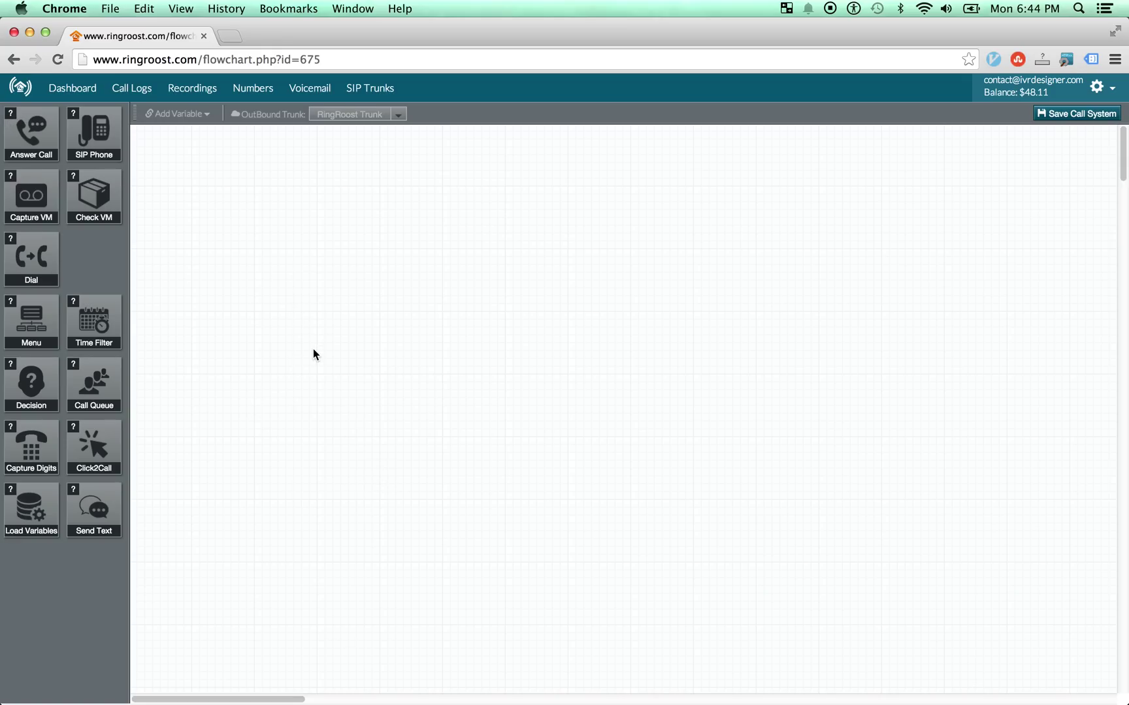
left_click_drag(35, 123, 210, 174)
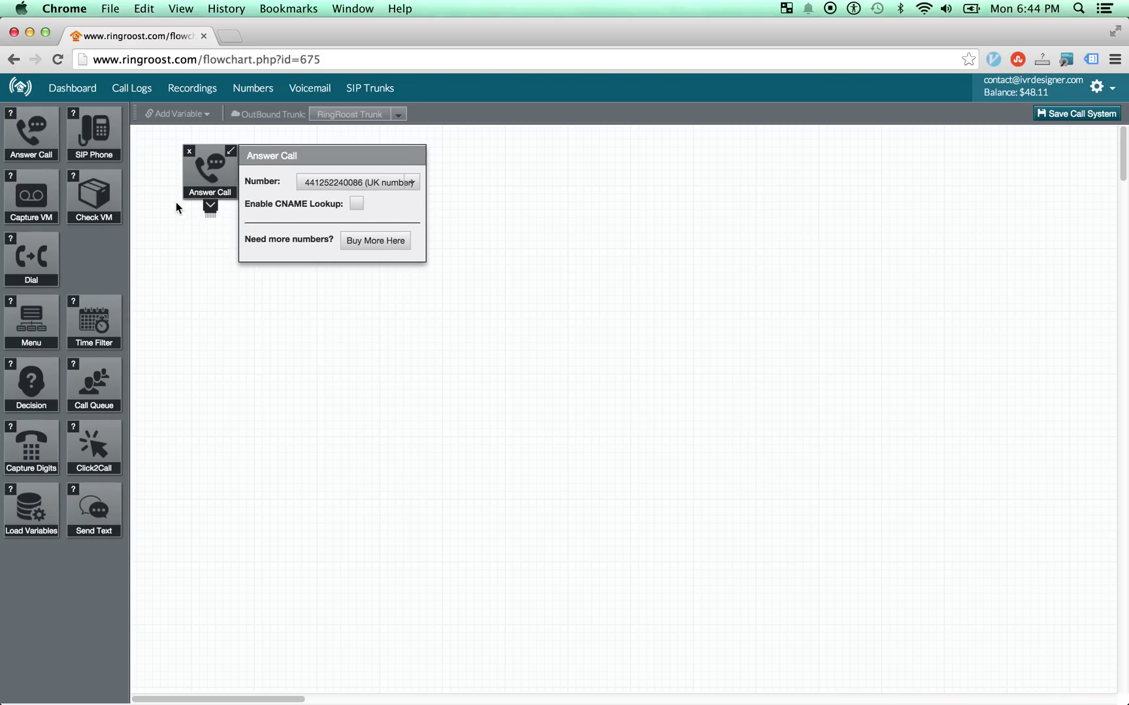
left_click_drag(215, 185, 195, 182)
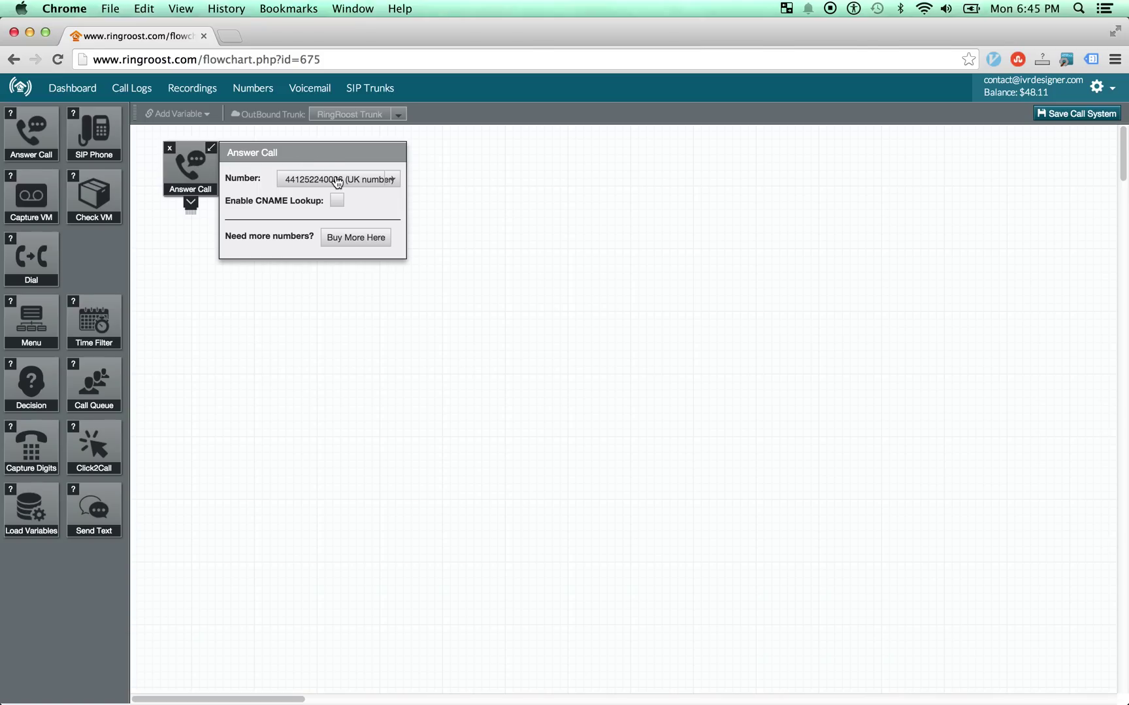
left_click(297, 178)
left_click(320, 177)
left_click(332, 180)
left_click(306, 178)
Add a Menu step below Answer Call and connect Answer Call's output to it
left_click_drag(183, 146, 179, 142)
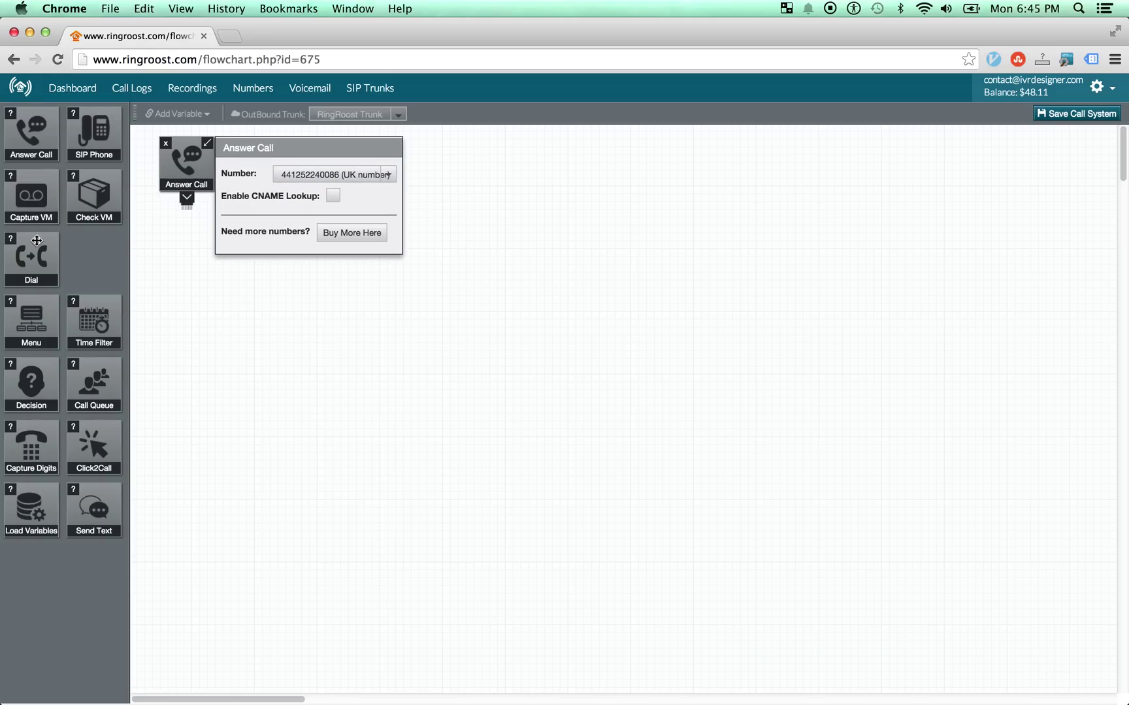
left_click_drag(20, 316, 222, 366)
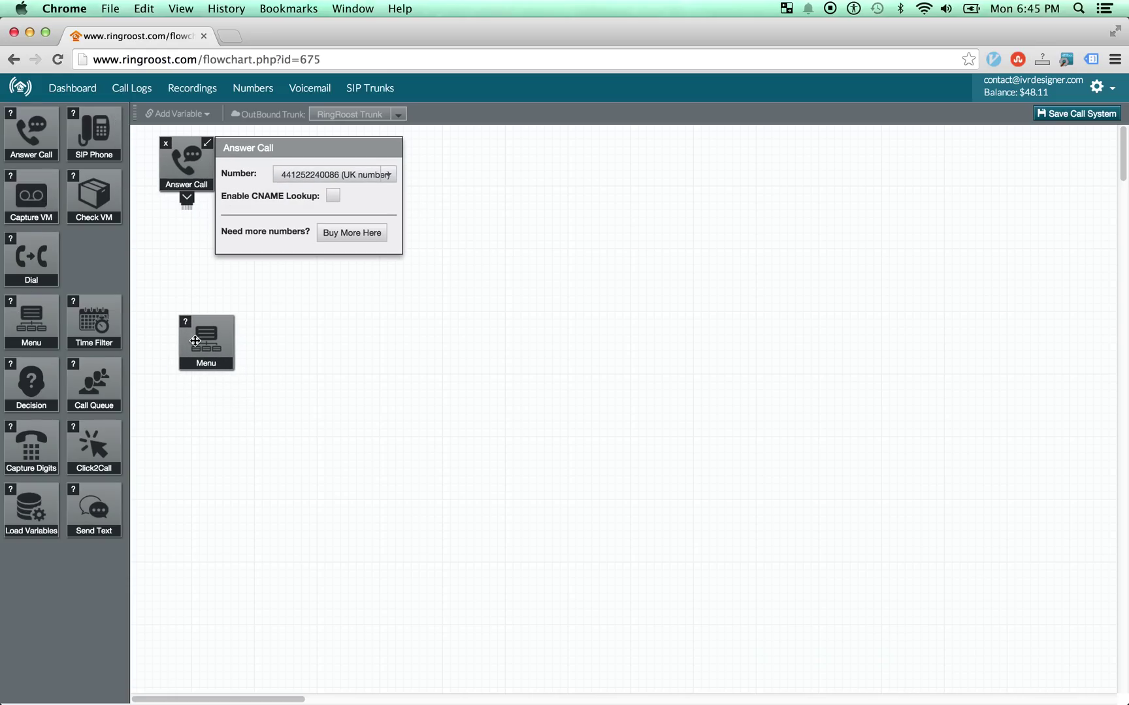
mouse_move(186, 200)
left_mouse_down()
mouse_move(203, 307)
mouse_move(194, 312)
mouse_move(175, 281)
left_mouse_up()
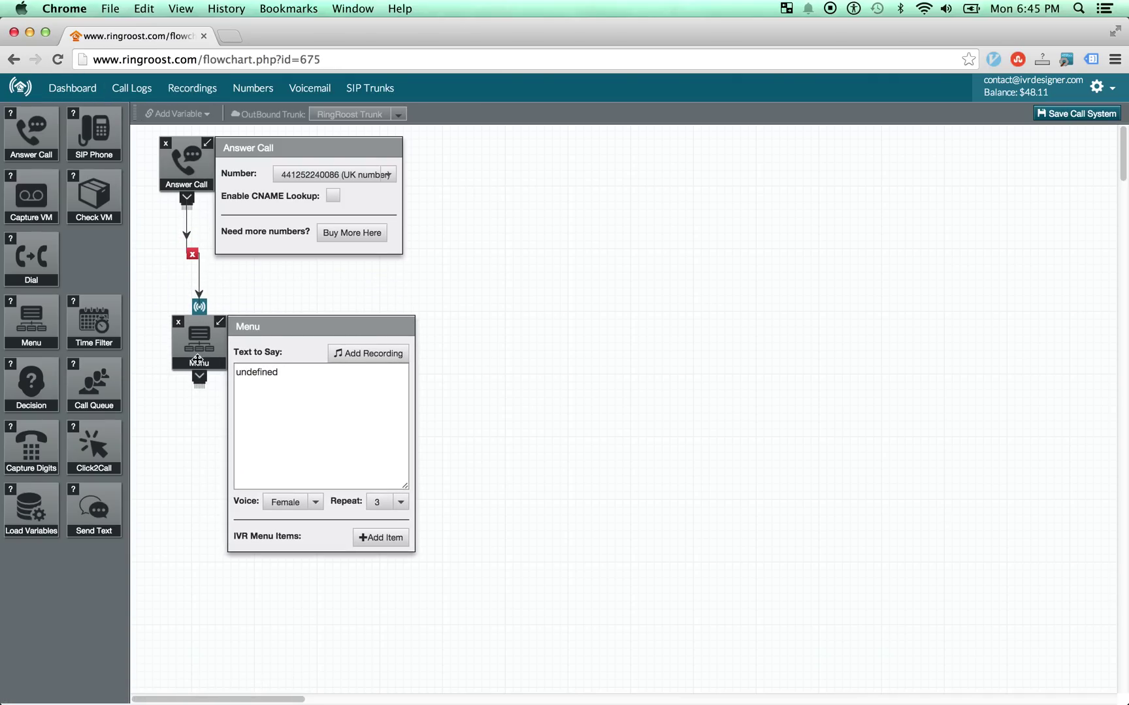
Set the Menu greeting to 'press 1 for sales, 2 for tech support.' and add items 1 and 2
left_click(284, 384)
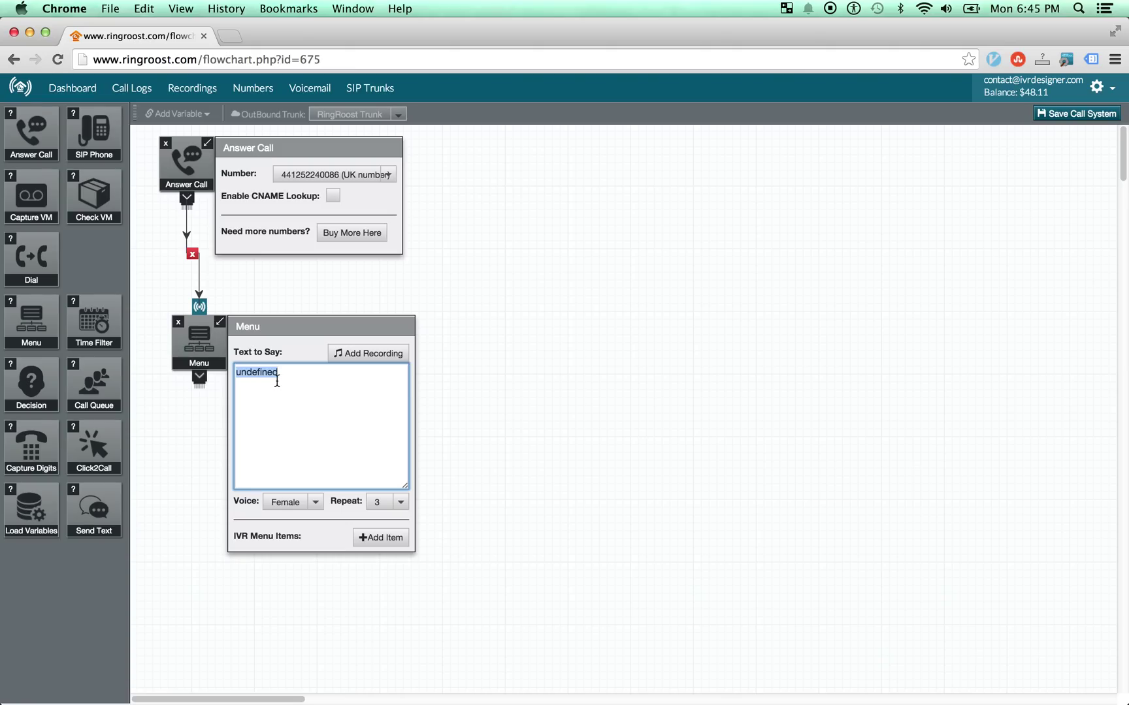
type("PRess")
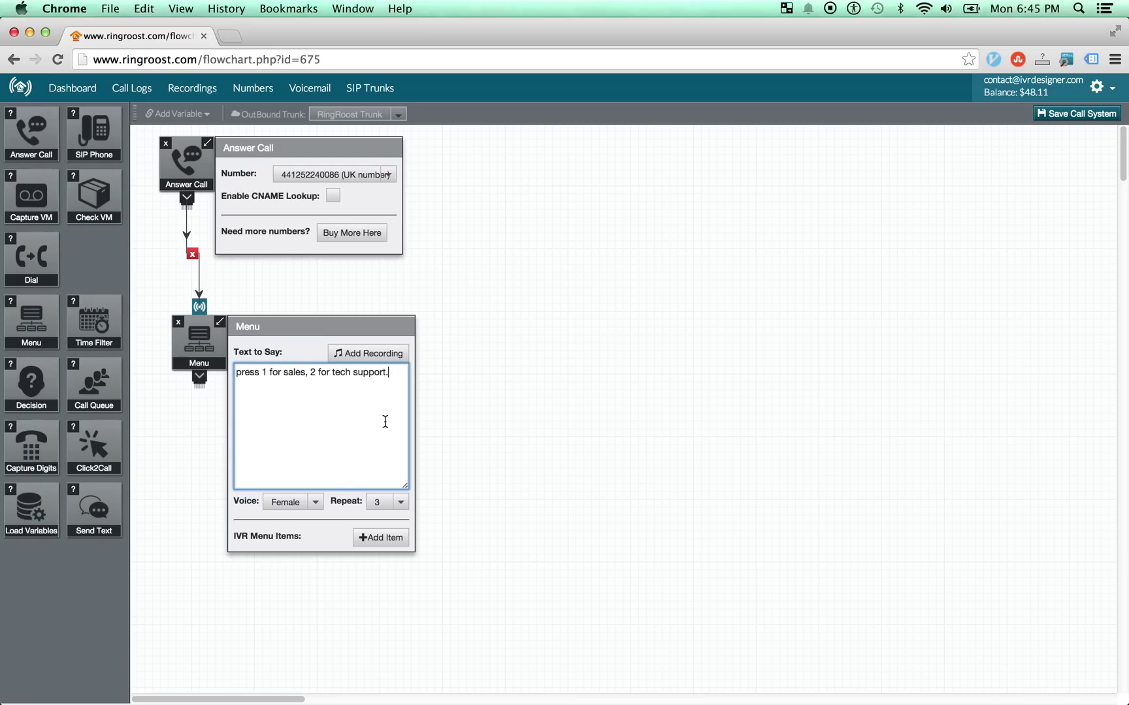
left_click(381, 537)
left_click(381, 536)
left_click(334, 566)
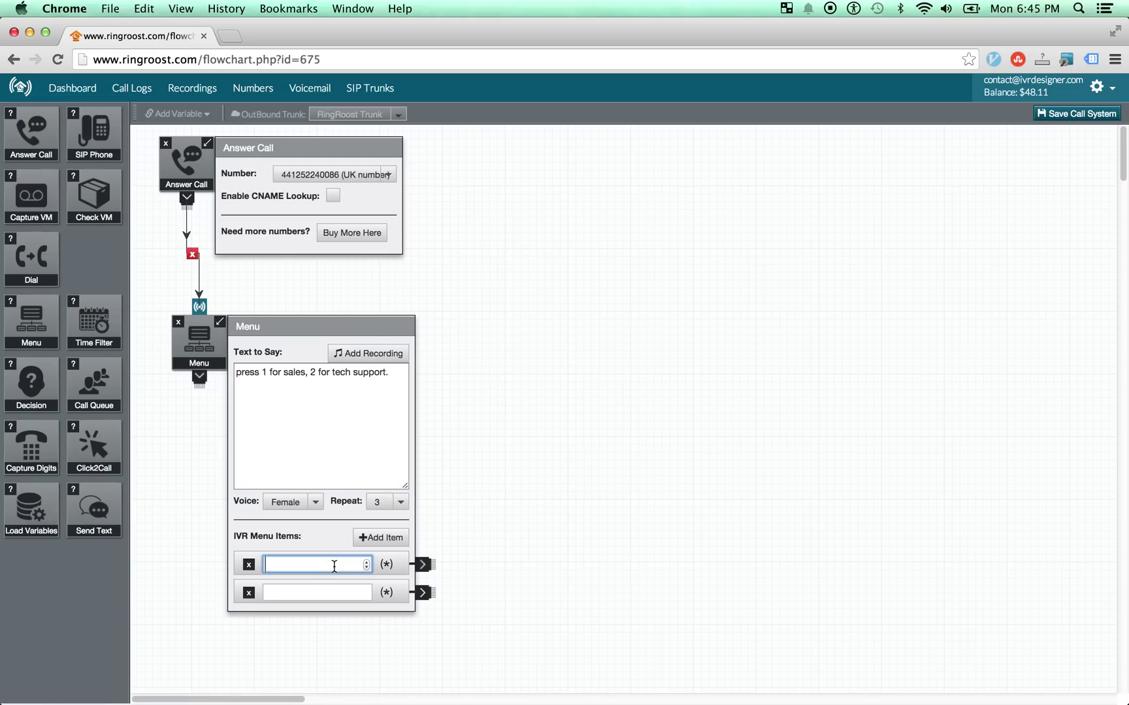
type("1")
key("Tab")
type("2")
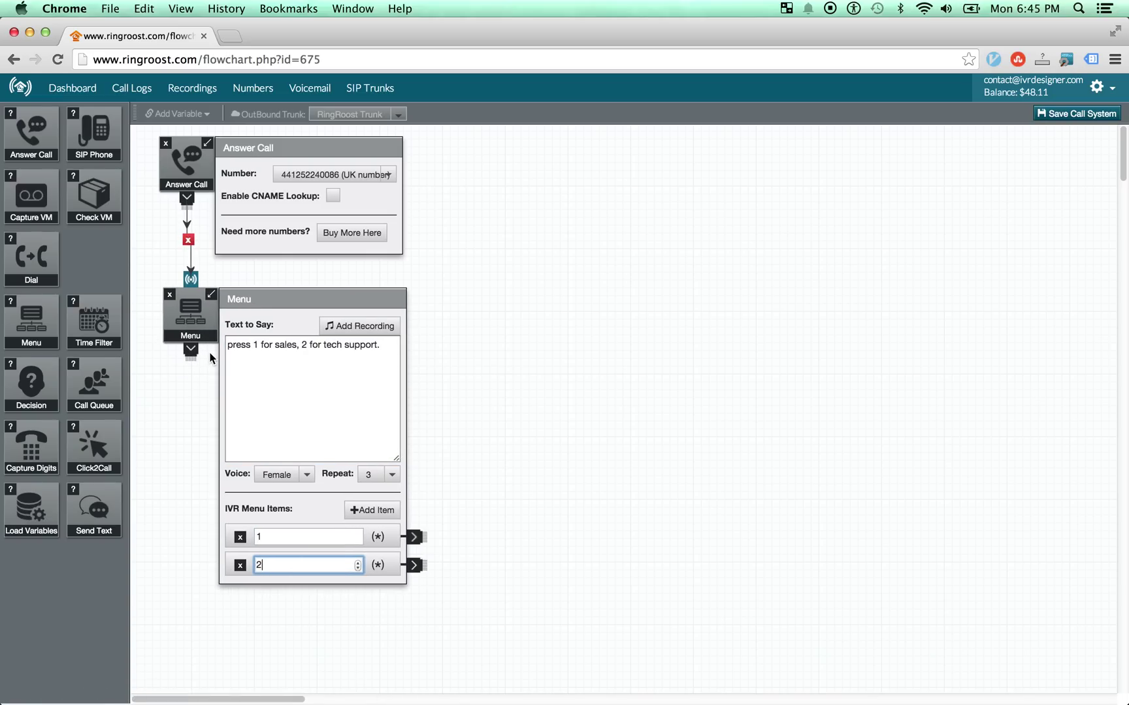
scroll(210, 359, "down", 2)
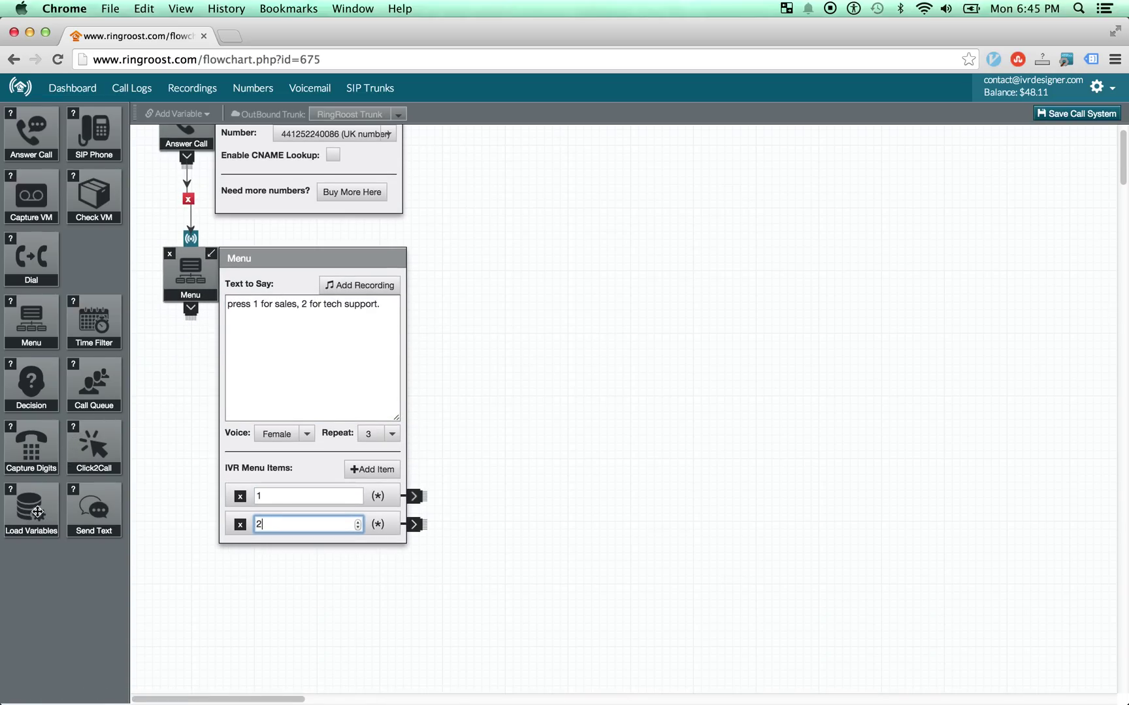
left_click_drag(29, 256, 615, 494)
left_click_drag(423, 498, 620, 457)
left_click(717, 526)
left_click_drag(421, 499, 585, 465)
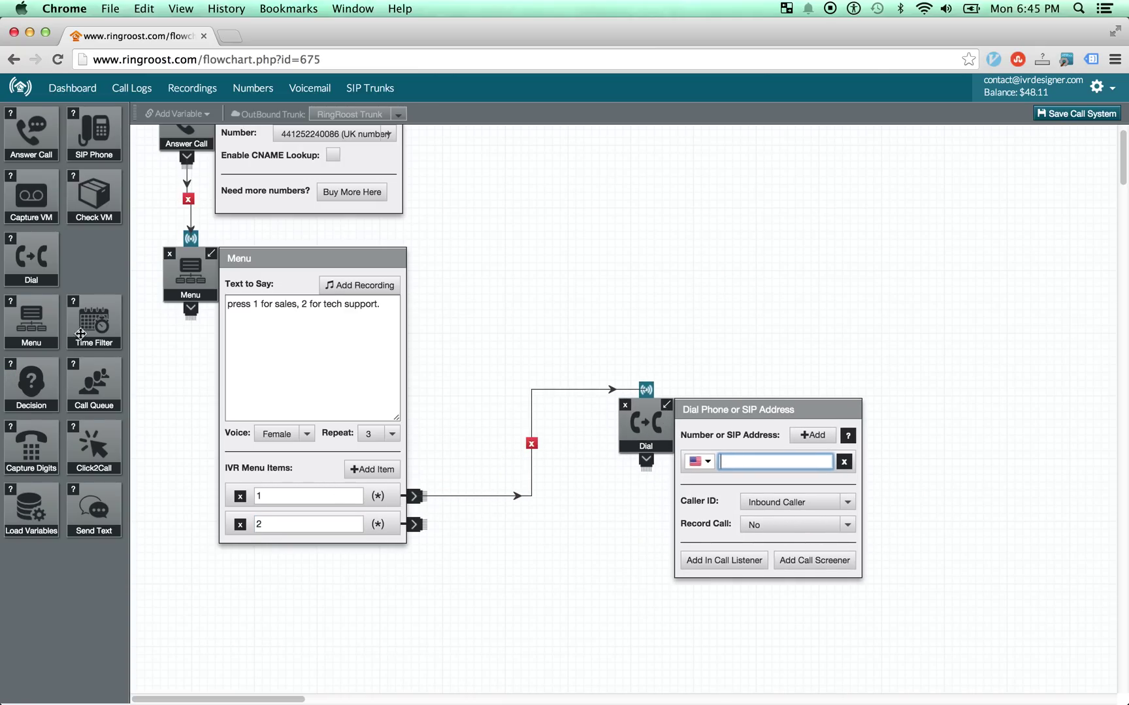
Add a second Dial step for option 2 and give the first Dial an extra SIP Address slot
left_click_drag(46, 268, 522, 539)
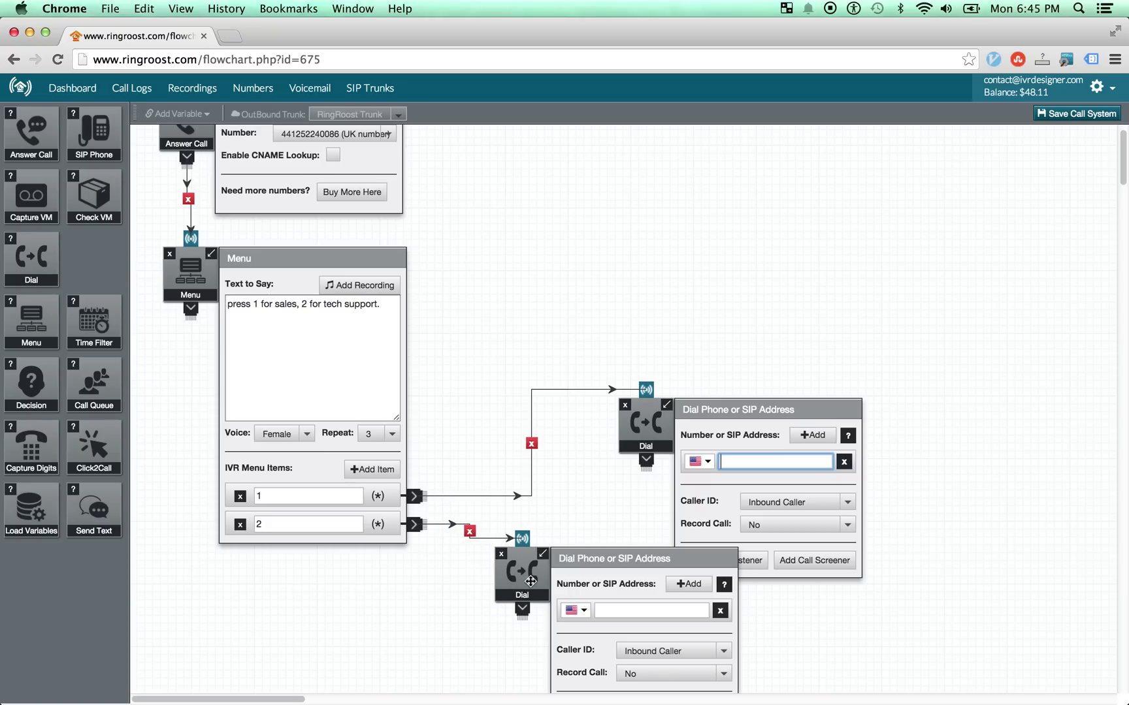
left_click_drag(648, 425, 600, 242)
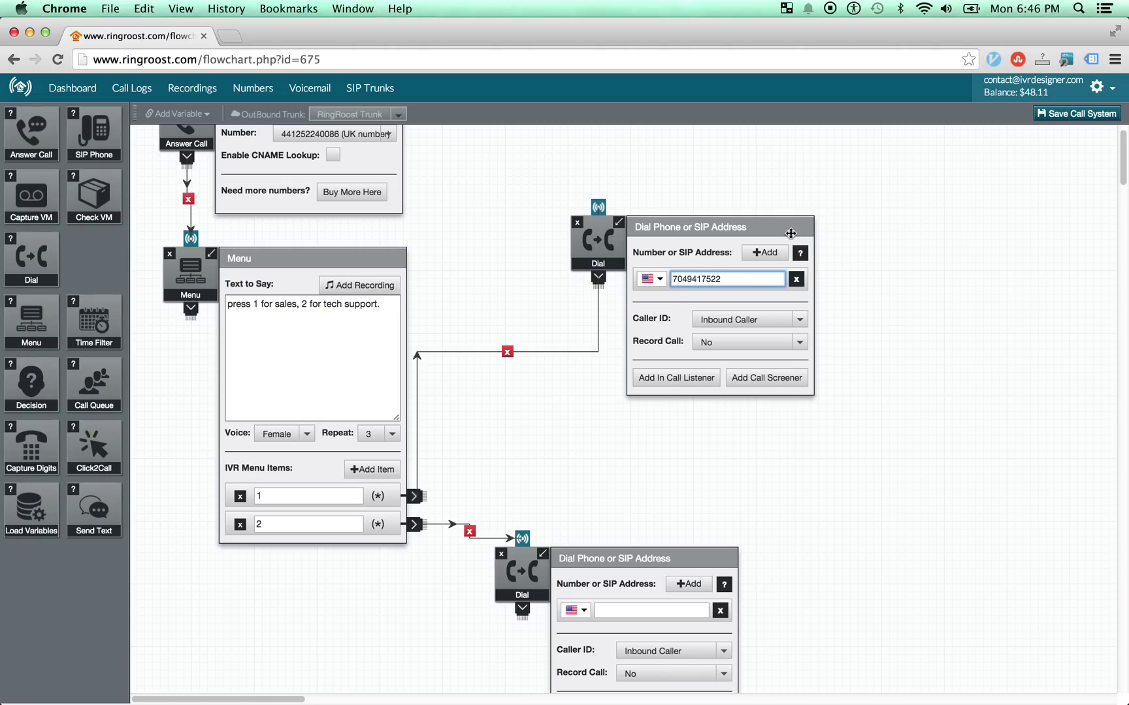
left_click(769, 255)
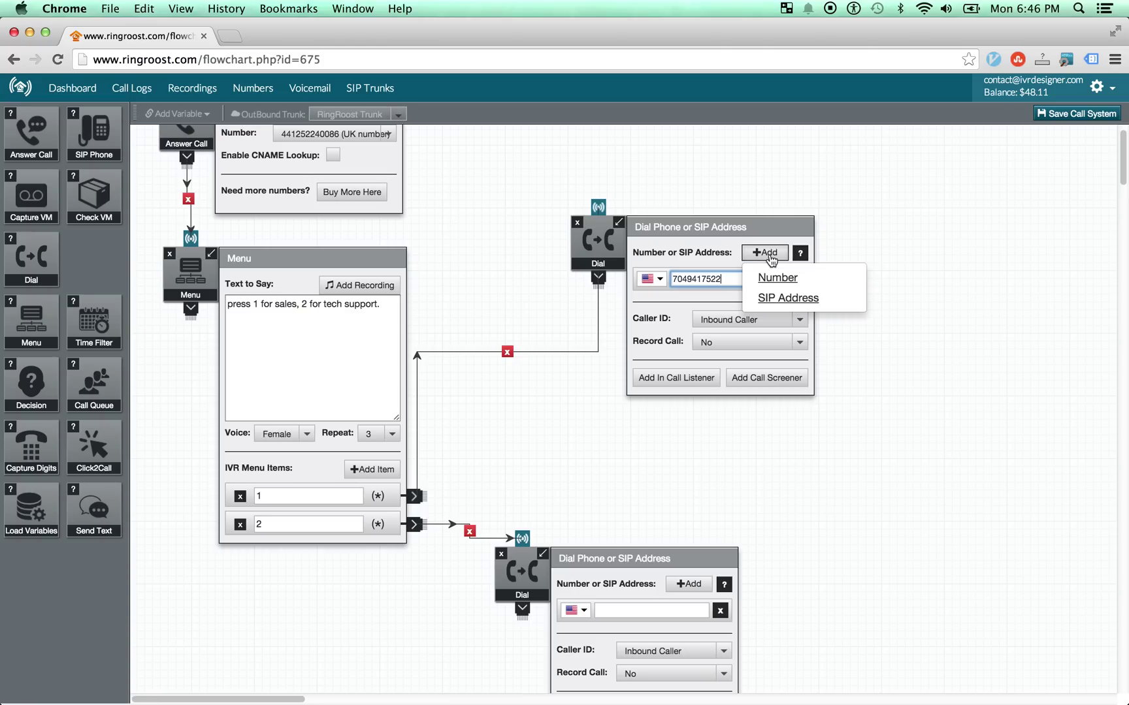
left_click(790, 298)
left_click(729, 308)
left_click_drag(608, 247, 688, 210)
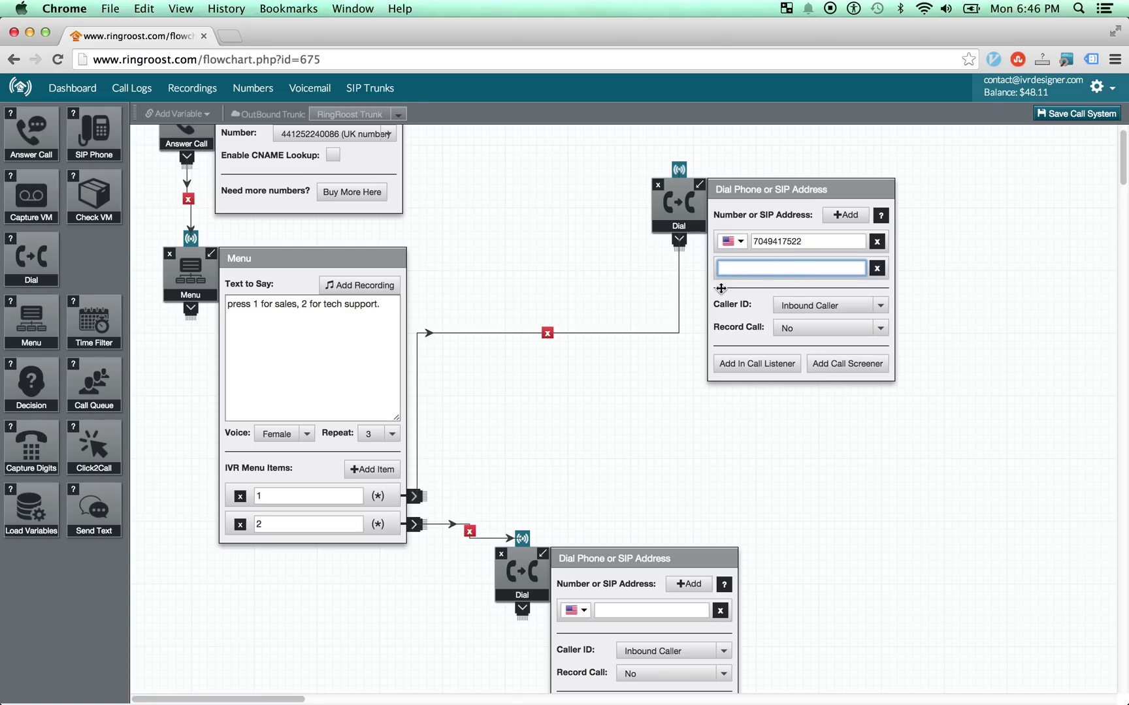
left_click_drag(202, 261, 206, 316)
Move the first Dial step lower and add a SIP phone step to the flow
scroll(196, 261, "up", 2)
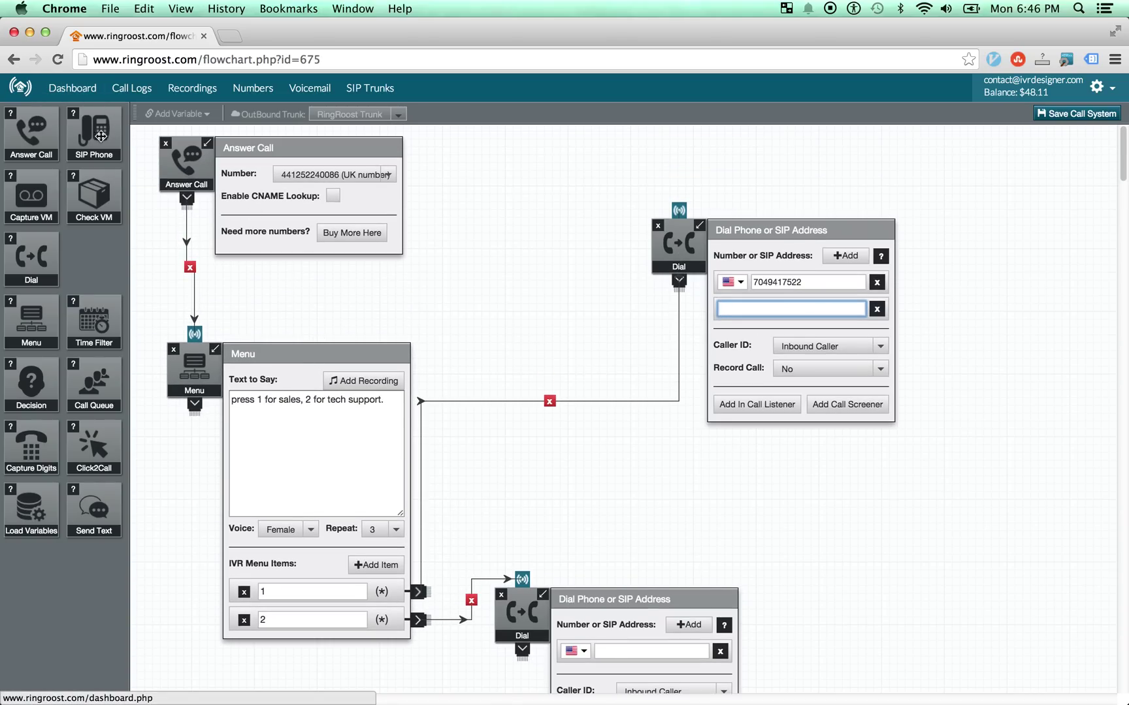
left_click_drag(683, 257, 682, 540)
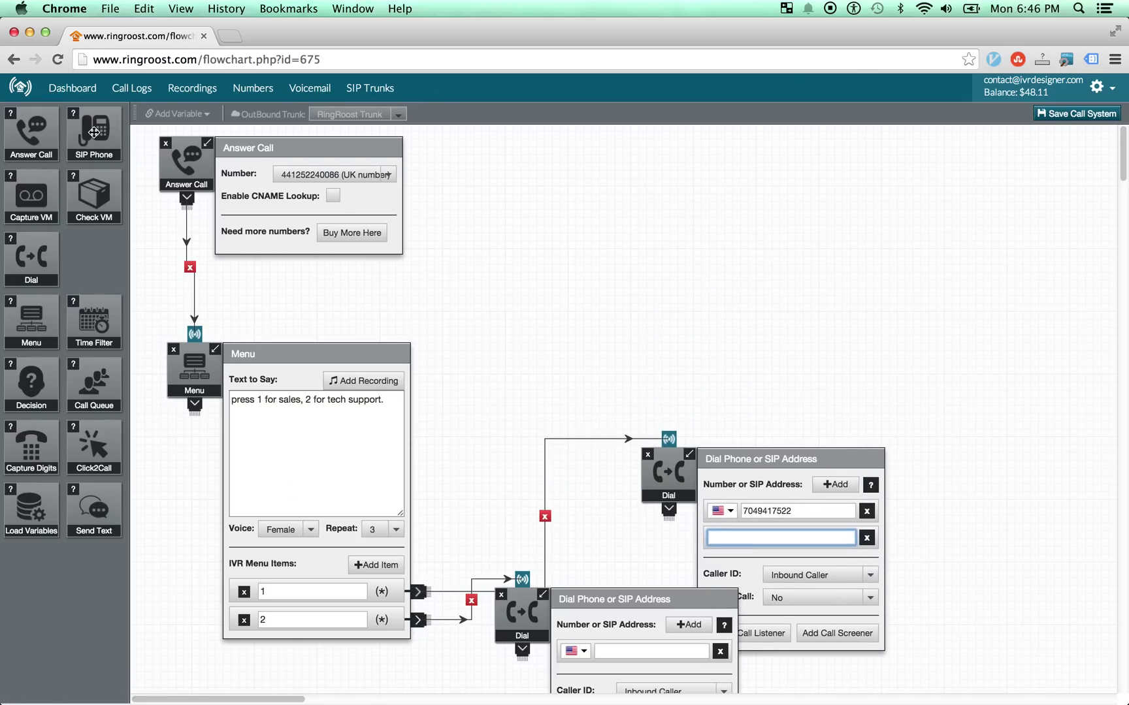
left_click_drag(94, 132, 644, 171)
left_click(629, 160)
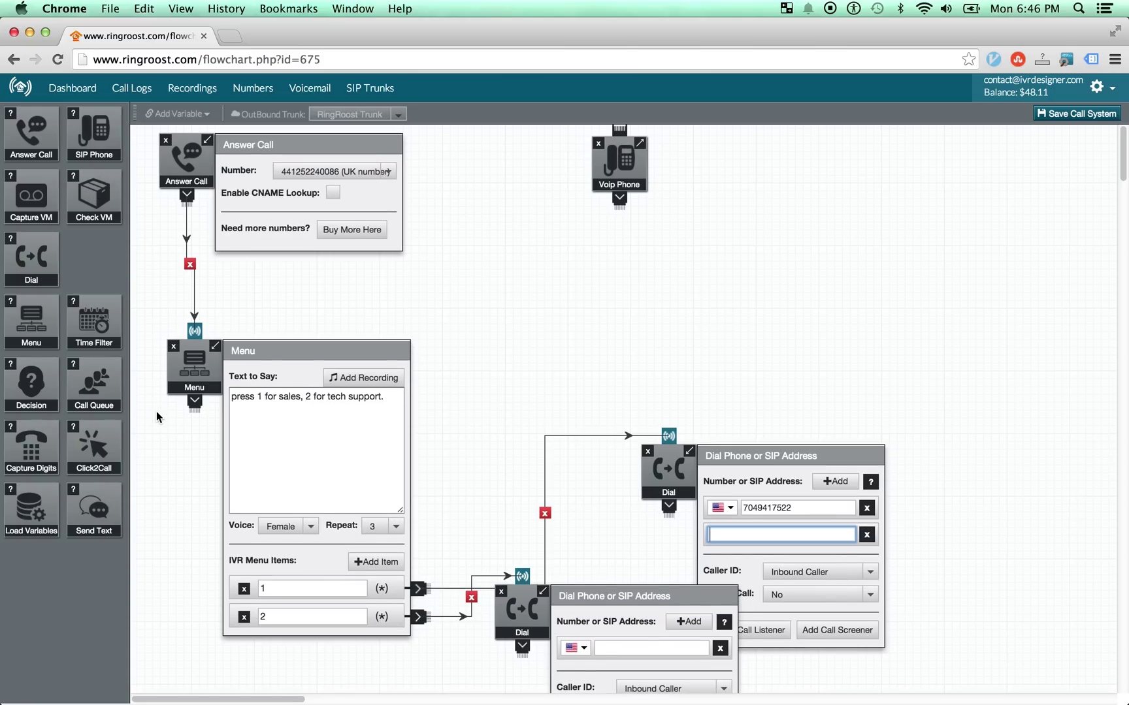
scroll(94, 282, "down", 1)
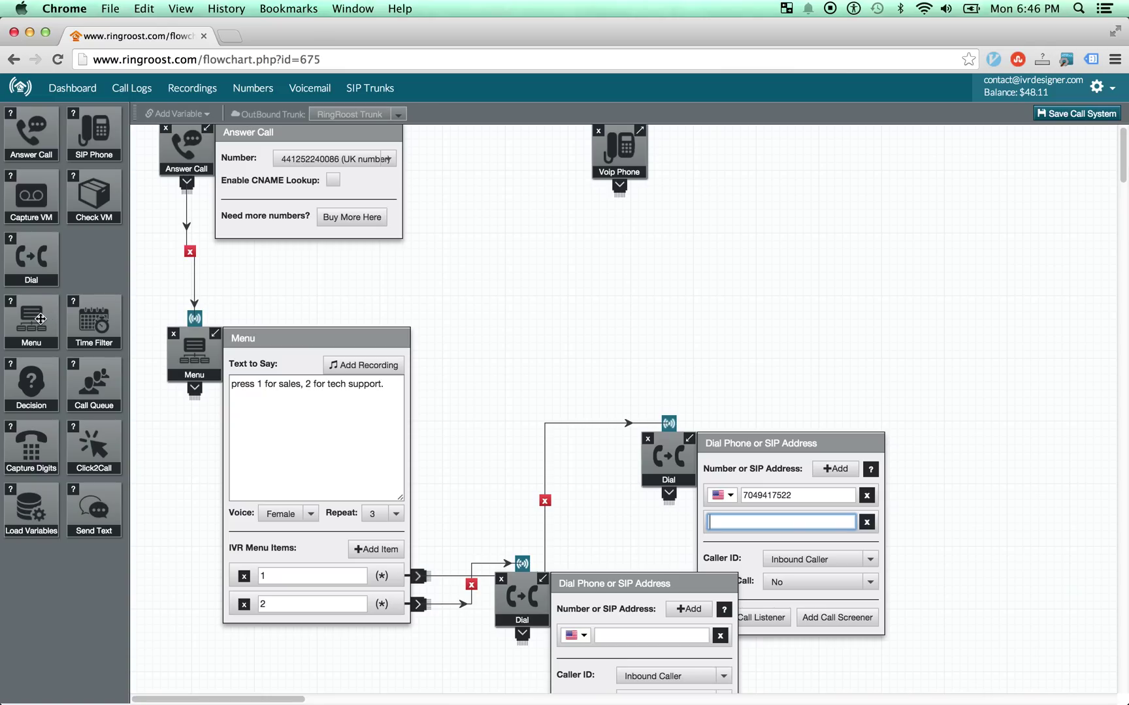
Add a Time Filter step, reposition it, then delete it again
left_click(255, 403)
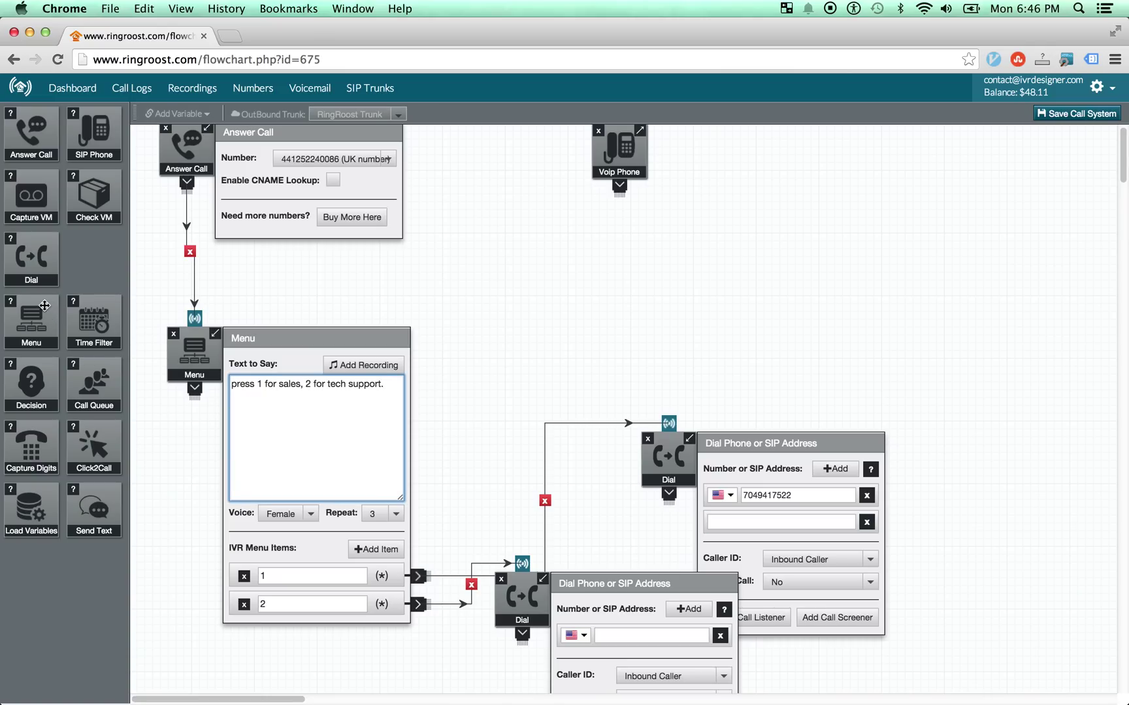
left_click_drag(88, 325, 682, 235)
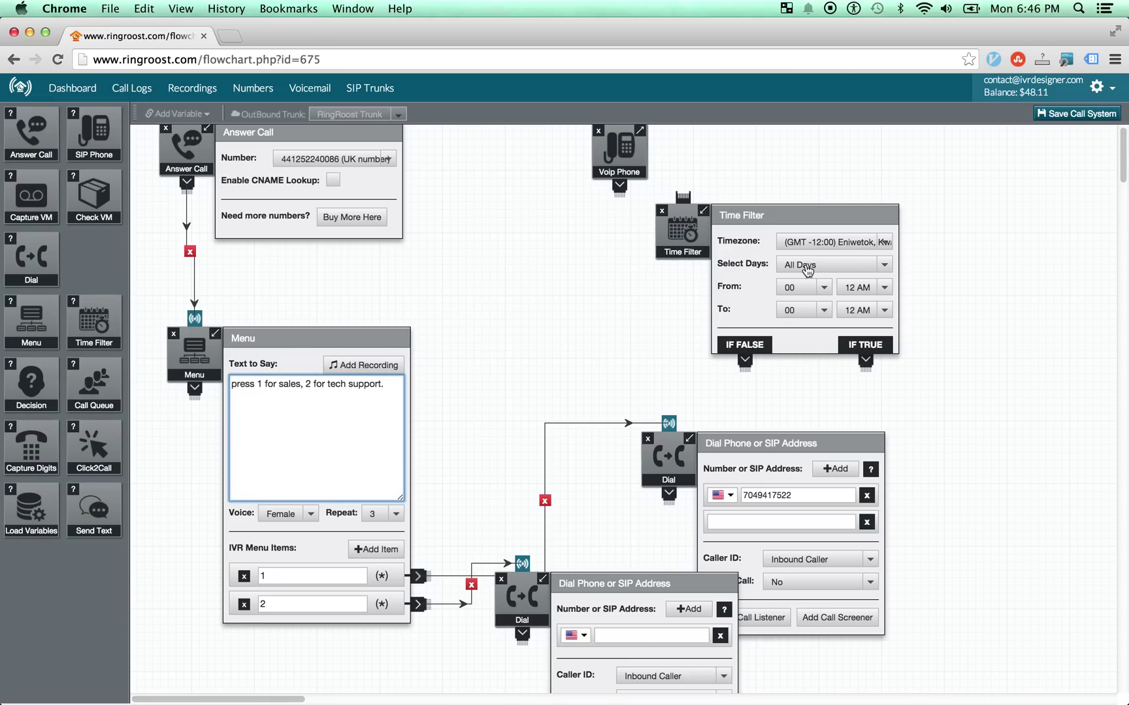
left_click_drag(691, 251, 739, 178)
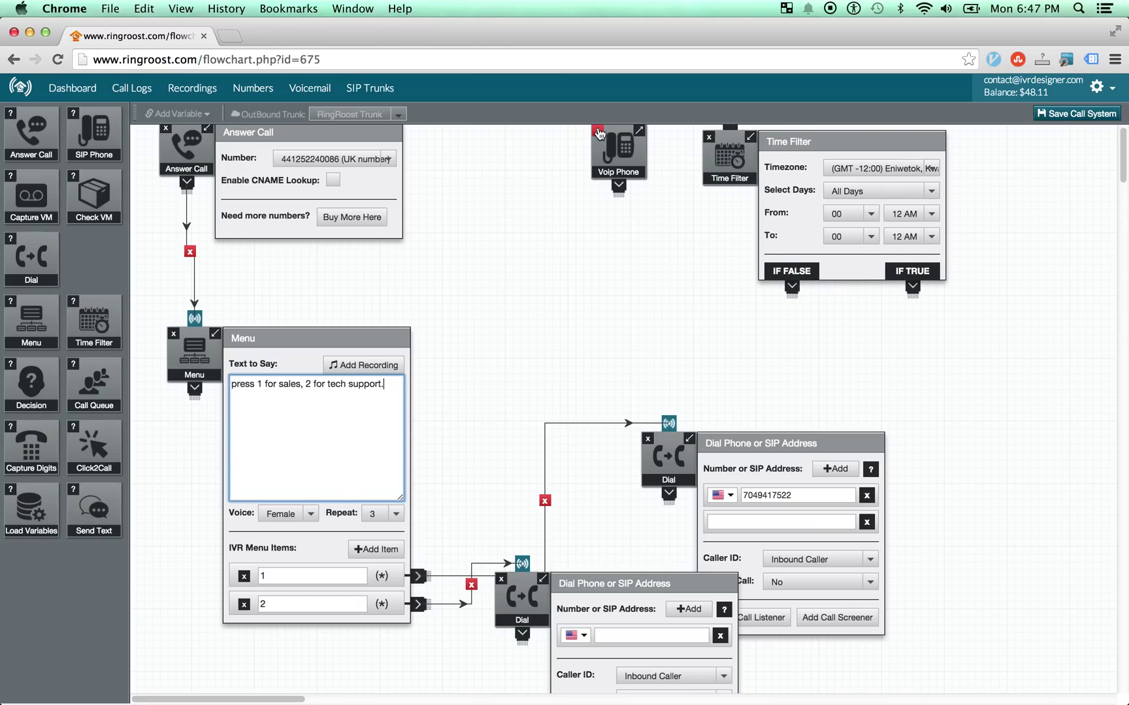
left_click_drag(770, 167, 697, 163)
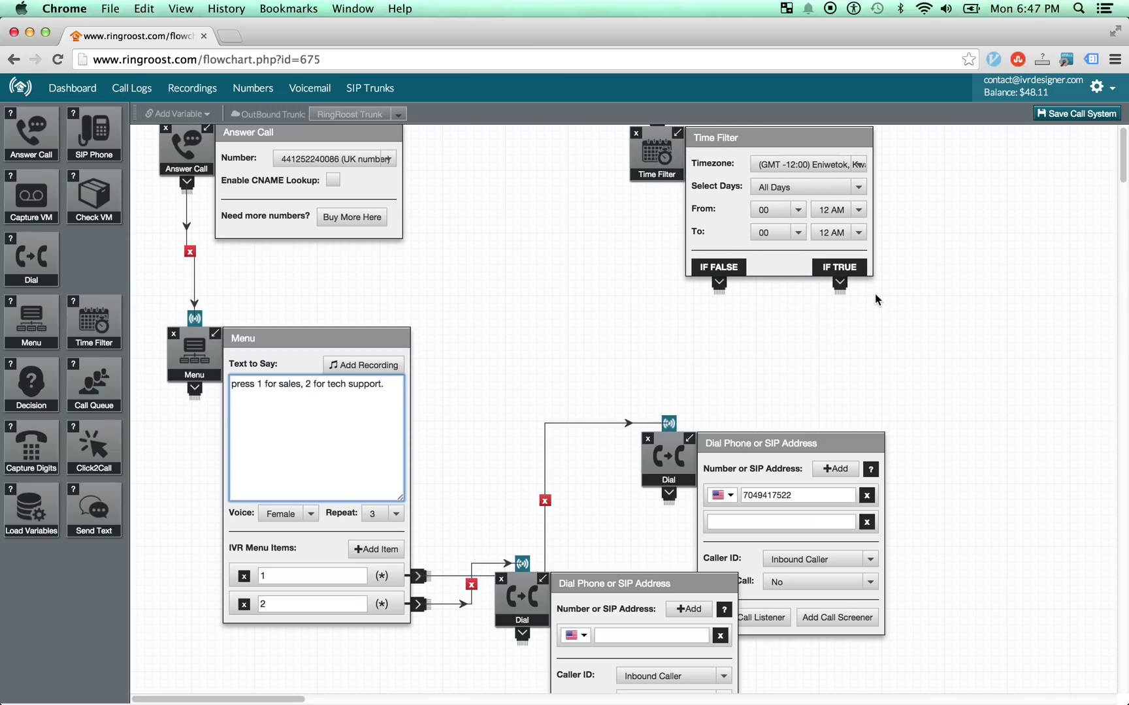
left_click(636, 133)
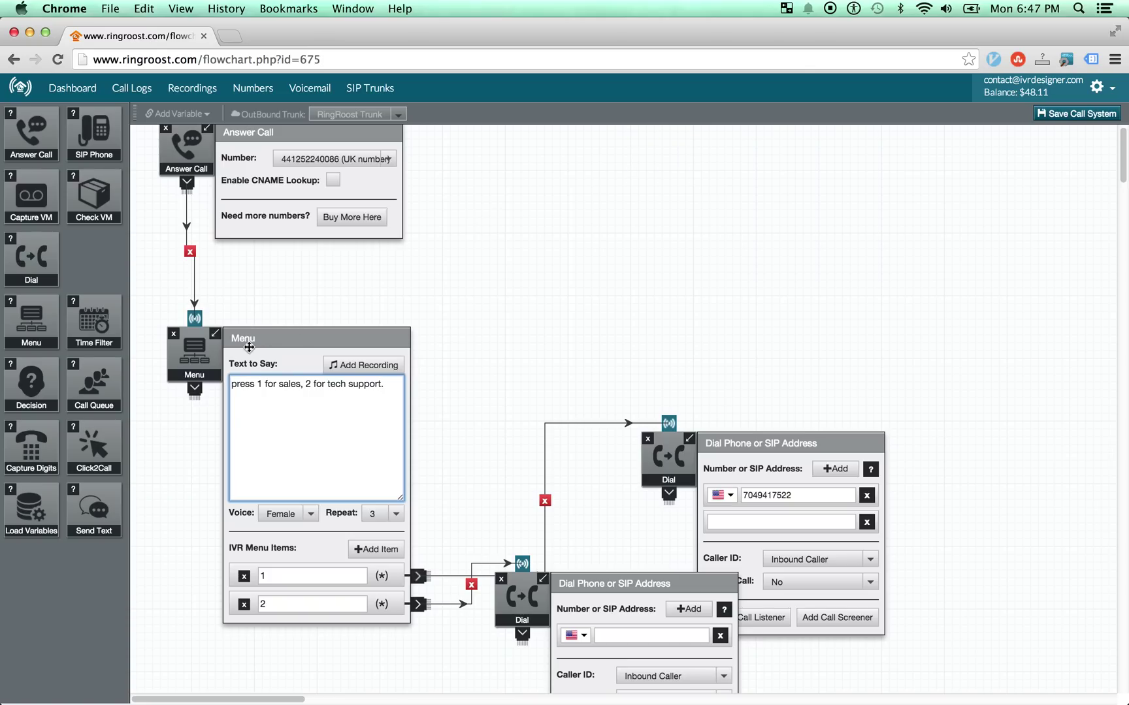
left_click_drag(43, 392, 525, 192)
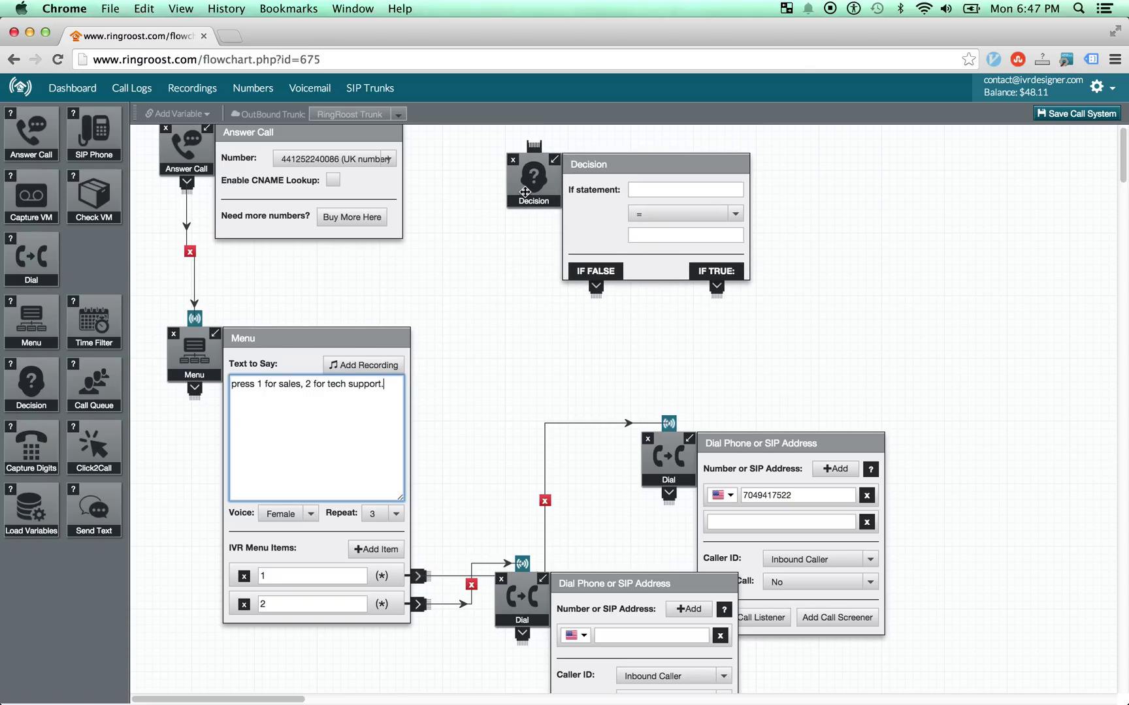
left_click(654, 192)
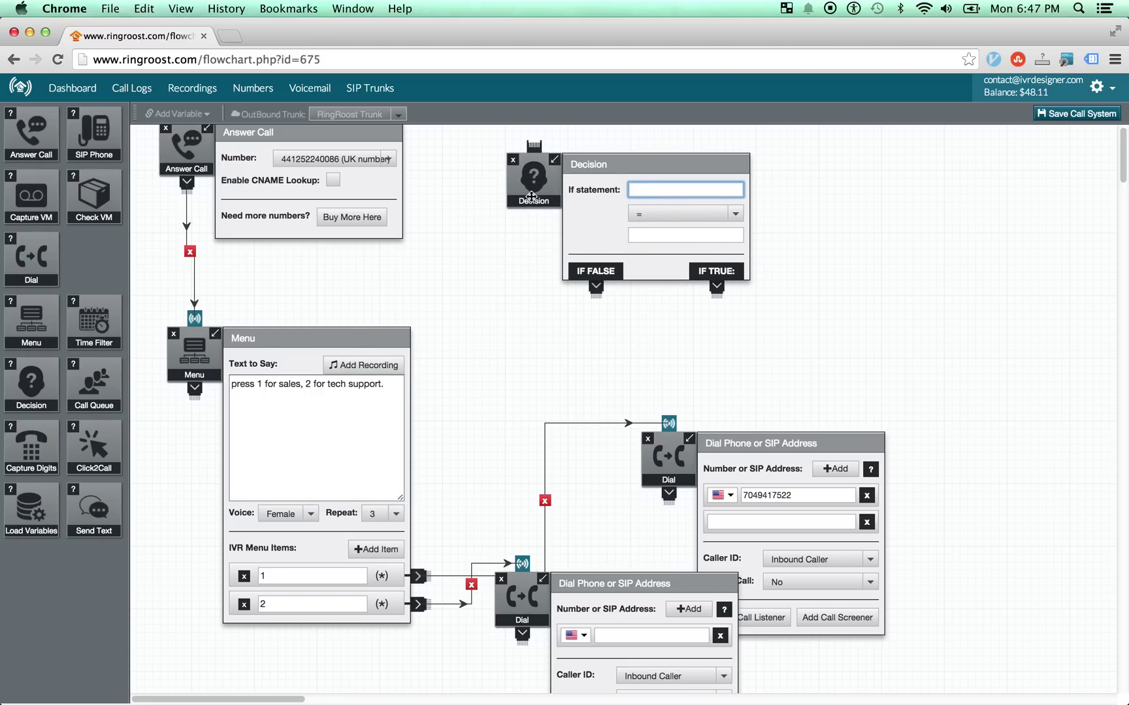
left_click(200, 118)
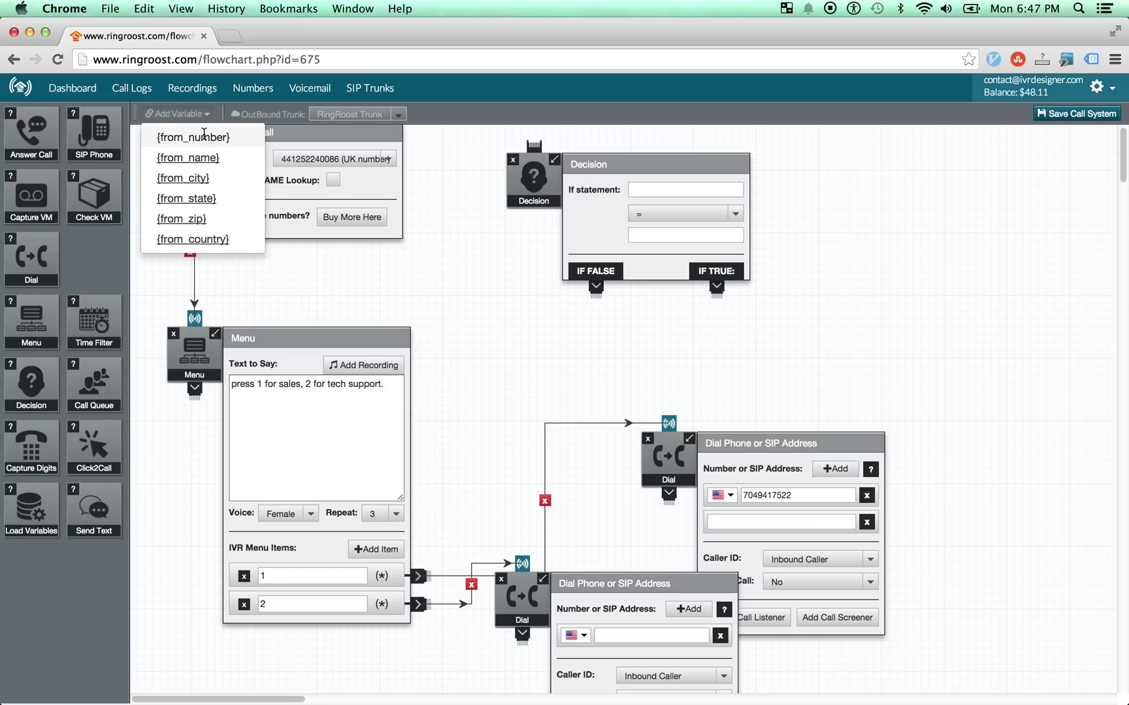
left_click(204, 136)
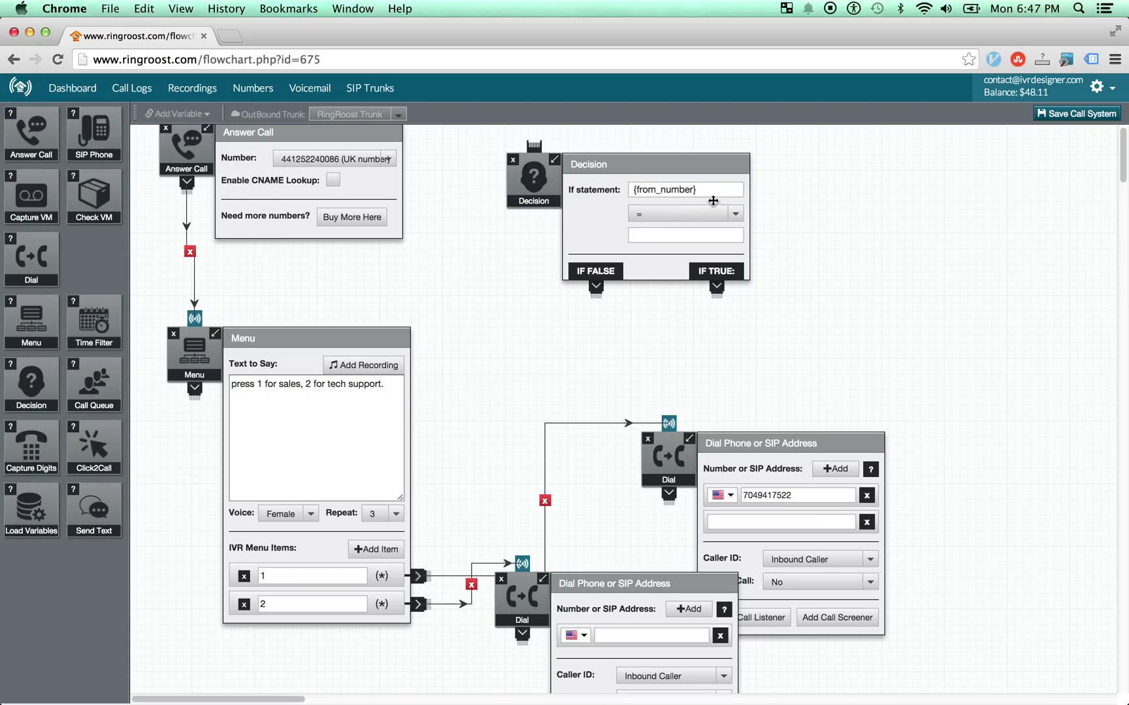
left_click_drag(523, 188, 515, 182)
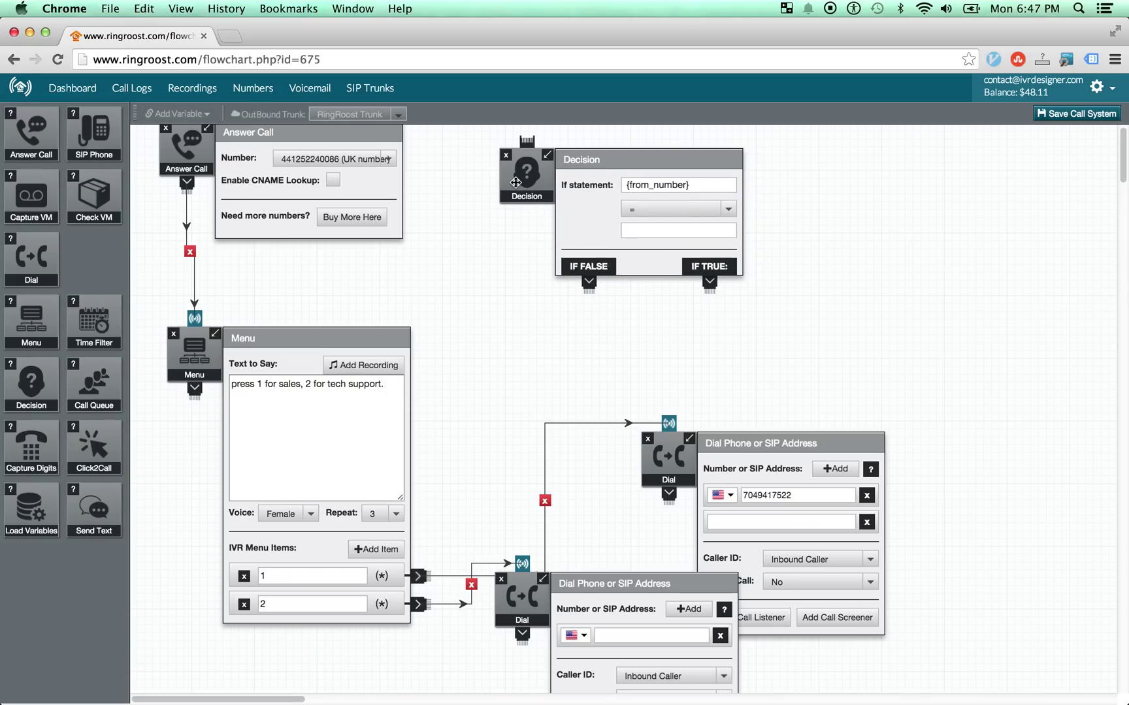
left_click(714, 189)
left_click_drag(537, 185, 522, 181)
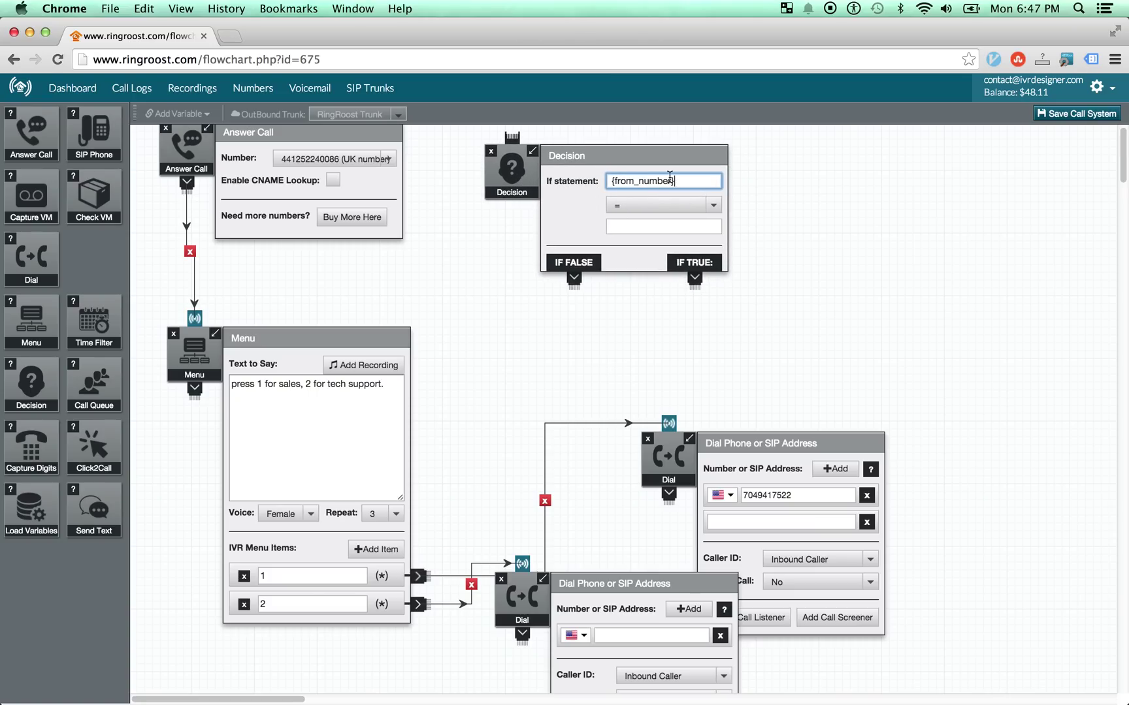
left_click(685, 224)
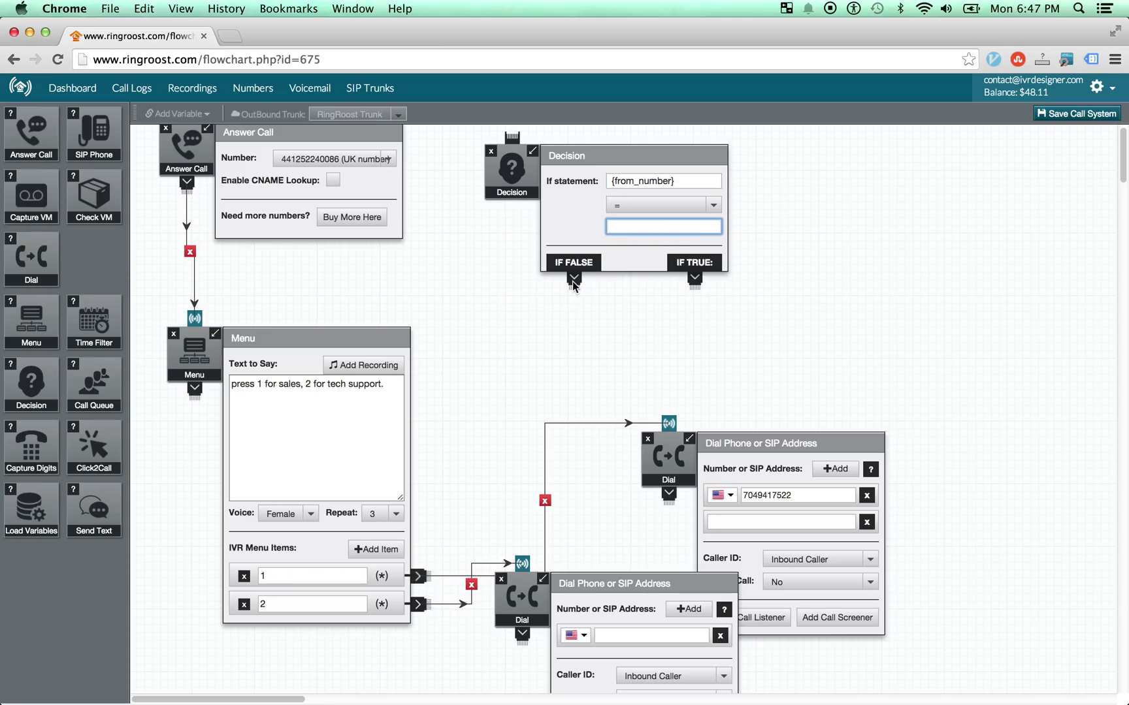
left_click(490, 152)
left_click(377, 394)
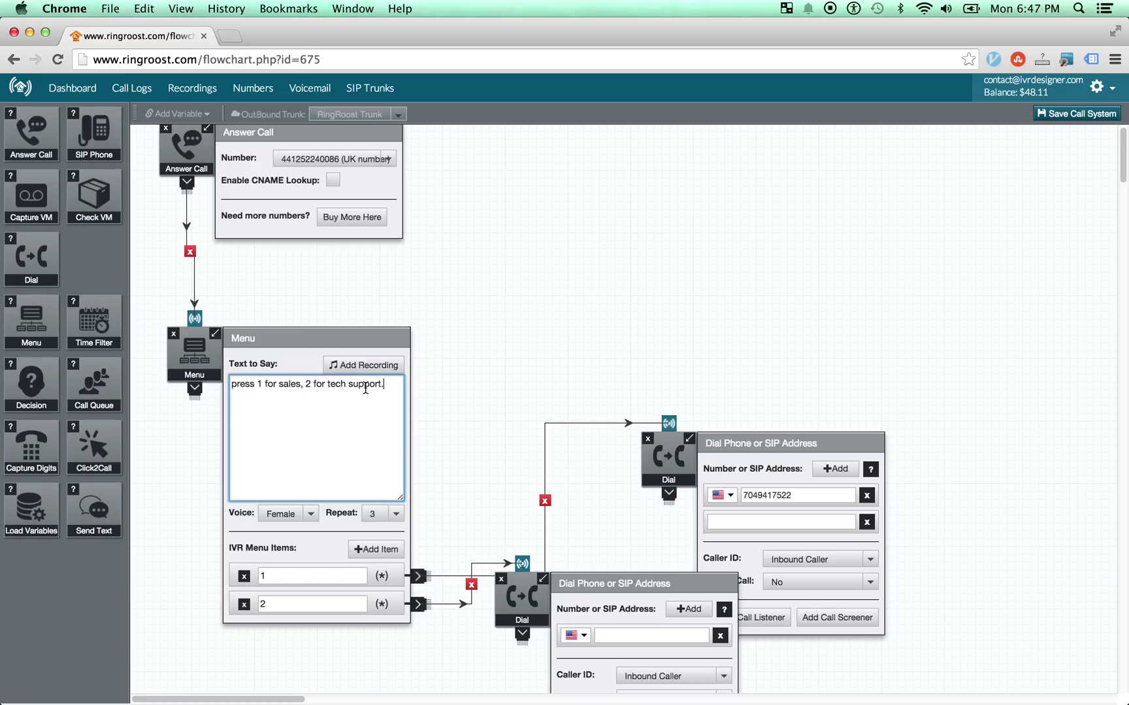
Clear the Menu greeting text and enable CNAME Lookup on the Answer Call step
key("super+a")
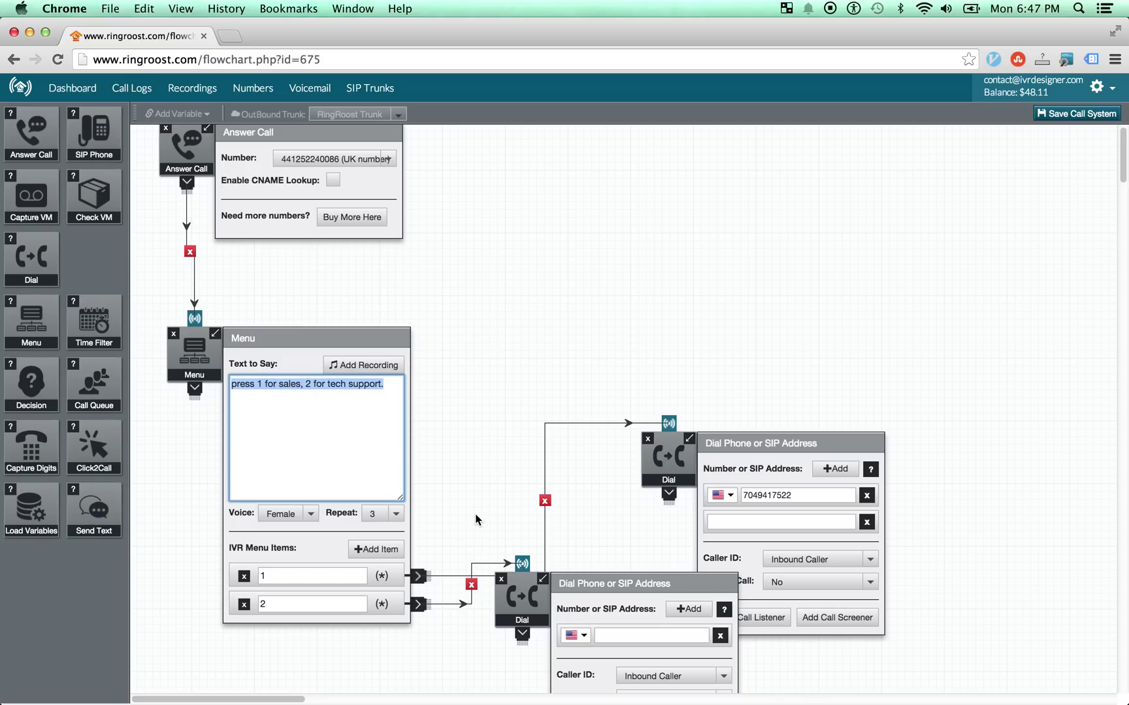
key("BackSpace")
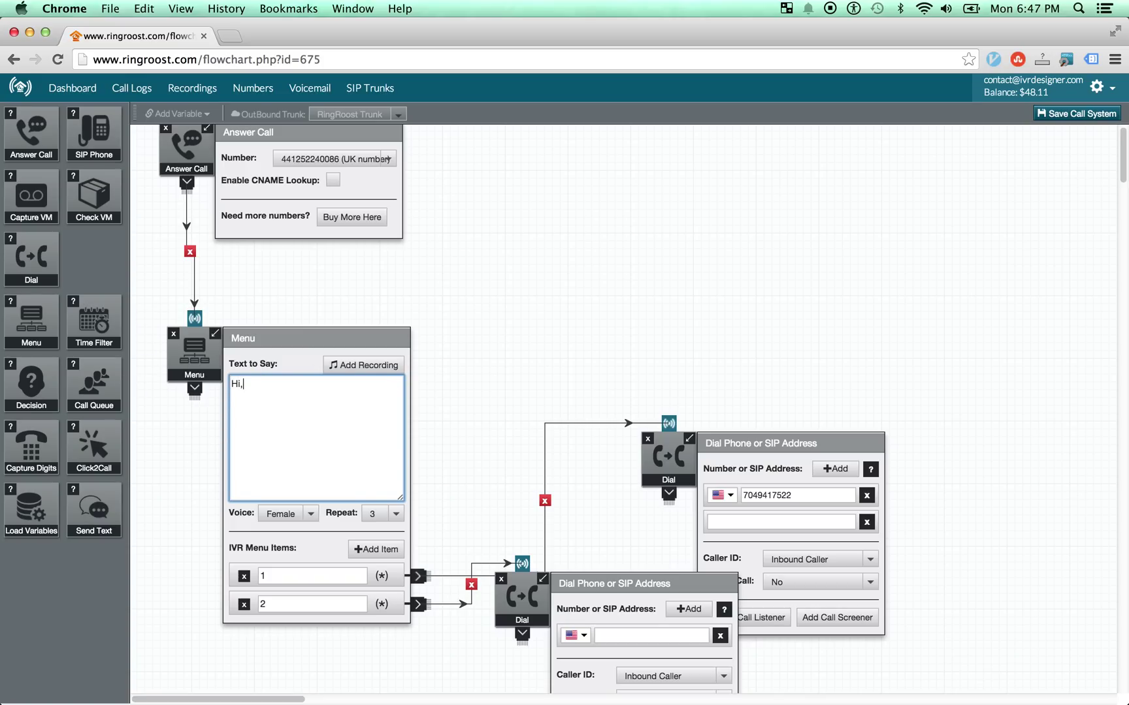
left_click(333, 180)
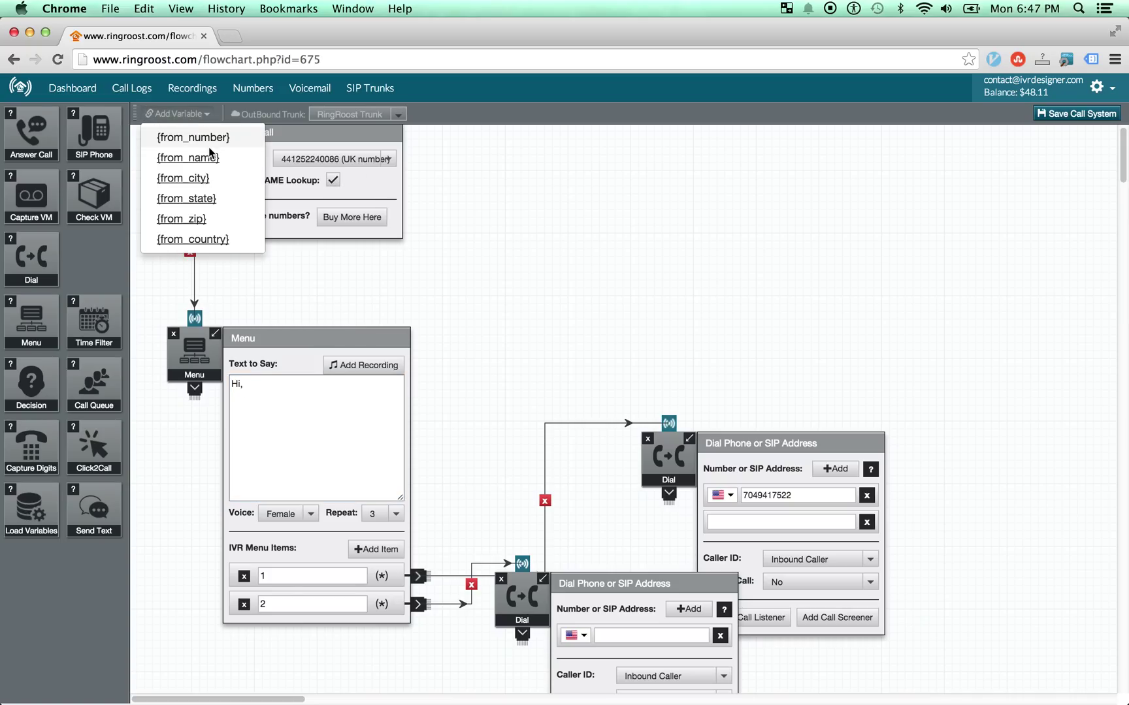
Make the greeting read 'Hi, {from_name}' using the caller name variable
mouse_move(176, 114)
left_click(270, 390)
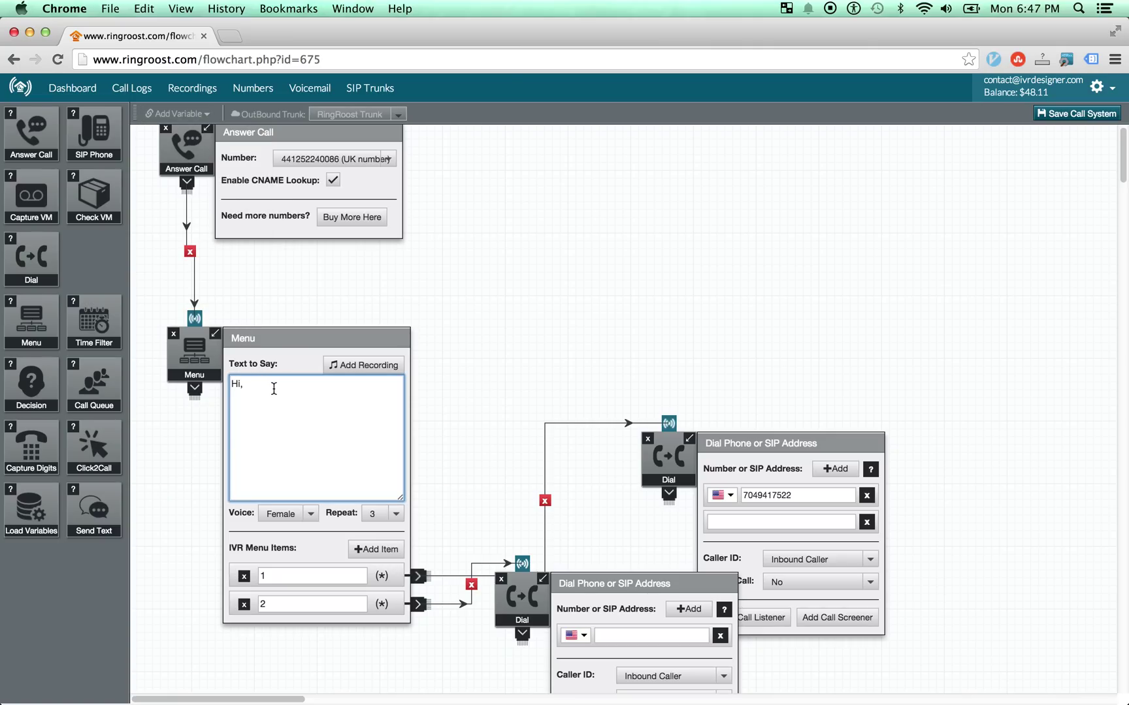
mouse_move(175, 113)
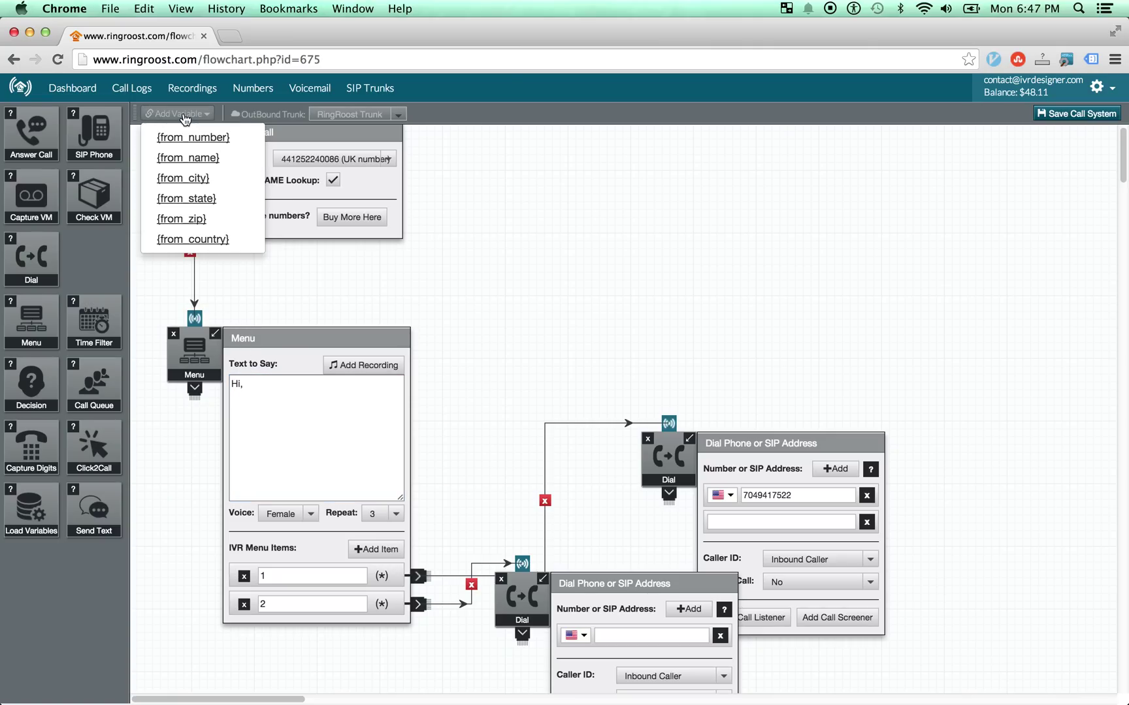
left_click(206, 160)
left_click(314, 399)
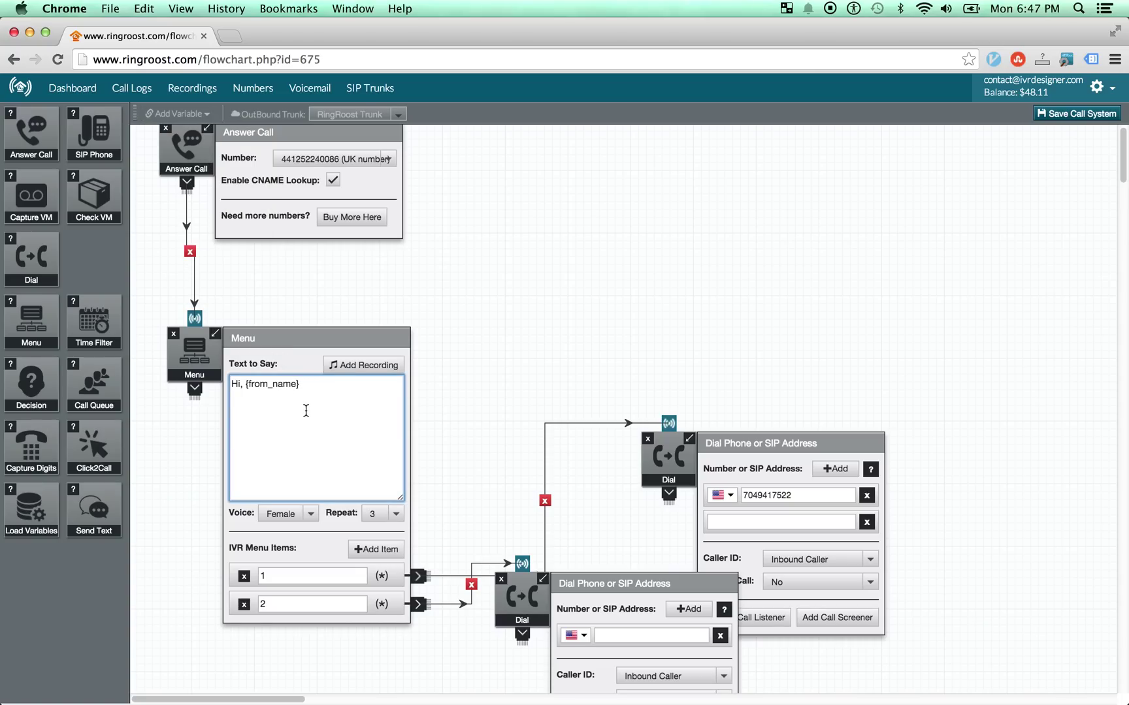
mouse_move(192, 353)
left_mouse_down()
mouse_move(196, 338)
mouse_move(192, 348)
left_mouse_up()
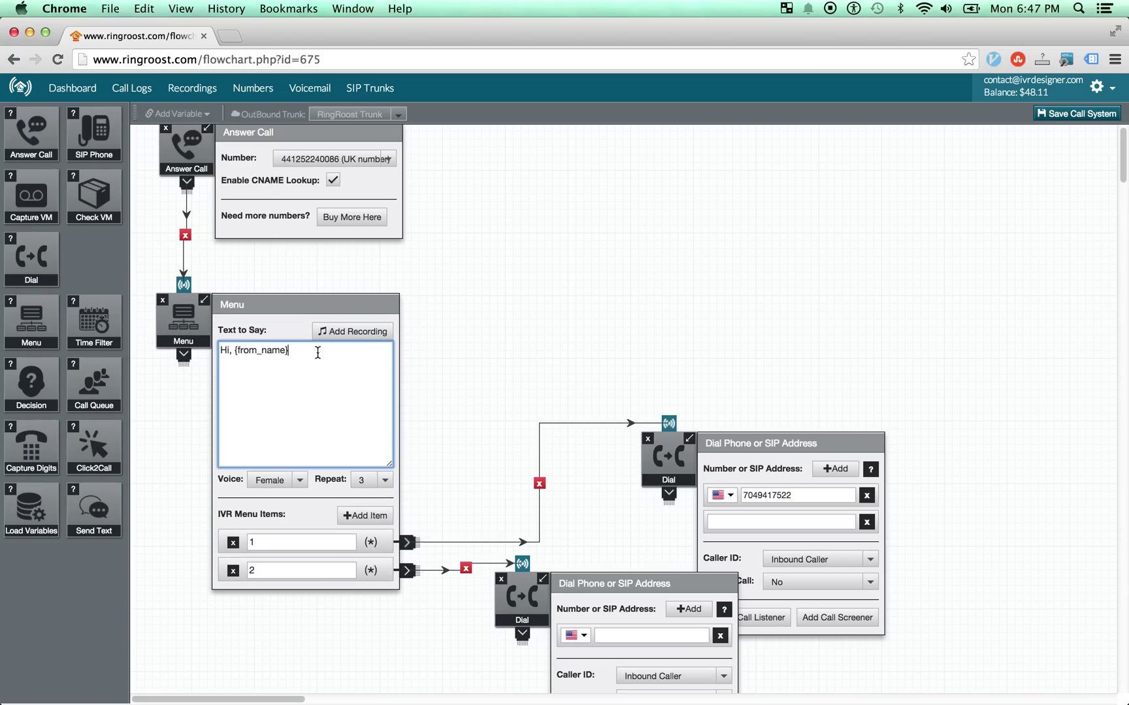
Append woodstitch.mp3 from the Recordings Library, making the greeting 'Hi, {from_name}[recording:380]'
left_click(353, 333)
left_click(465, 158)
left_click(384, 160)
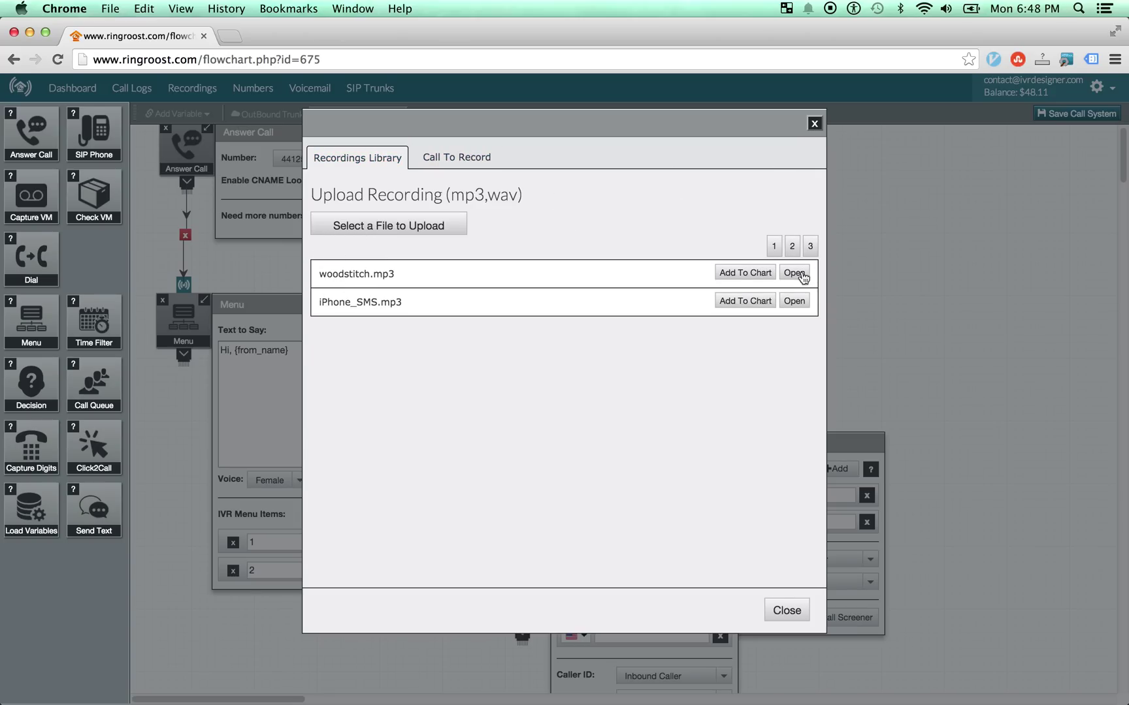
left_click(748, 274)
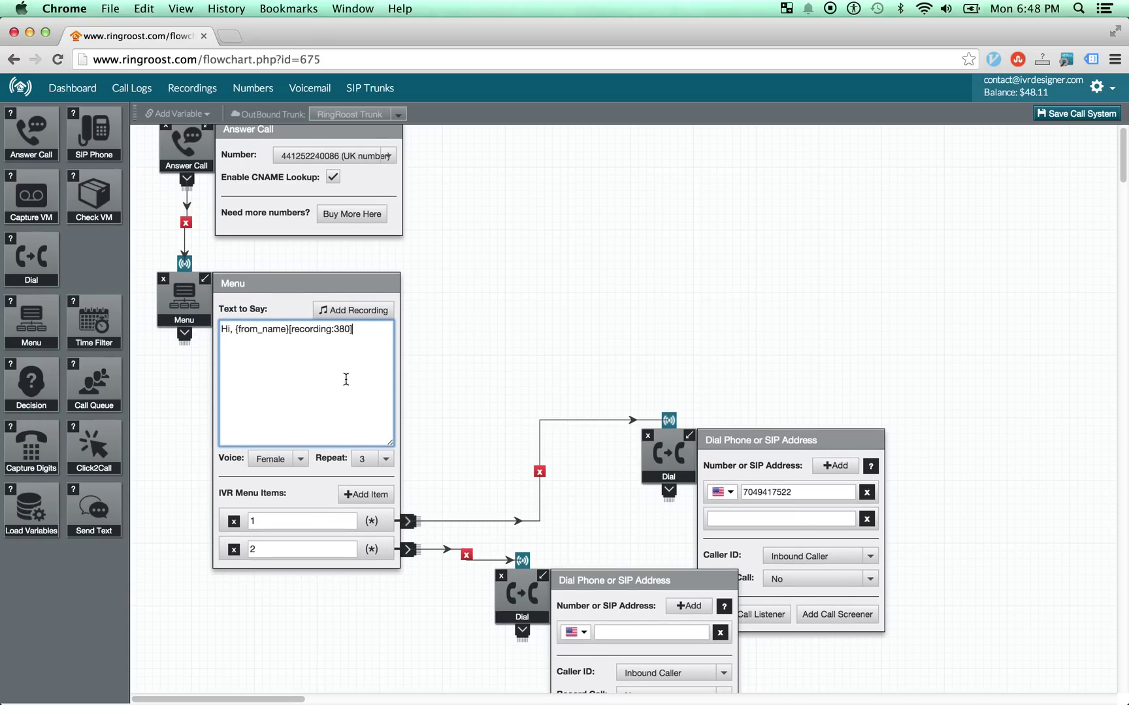
scroll(342, 380, "up", 1)
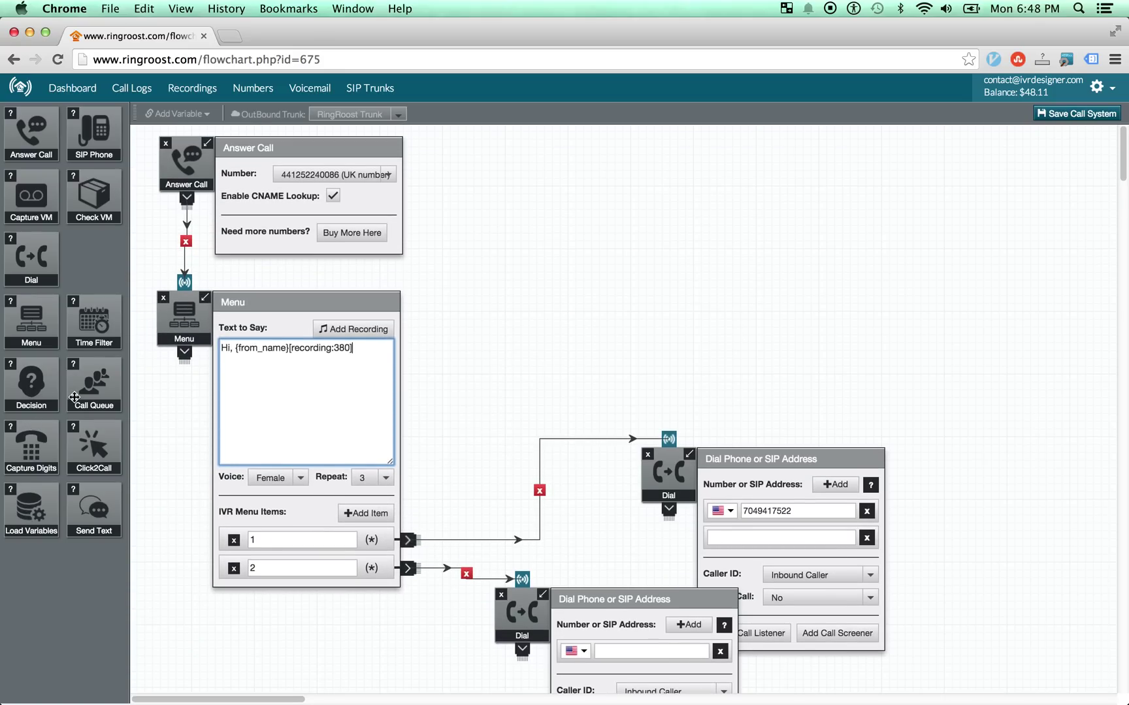
left_click_drag(78, 396, 621, 229)
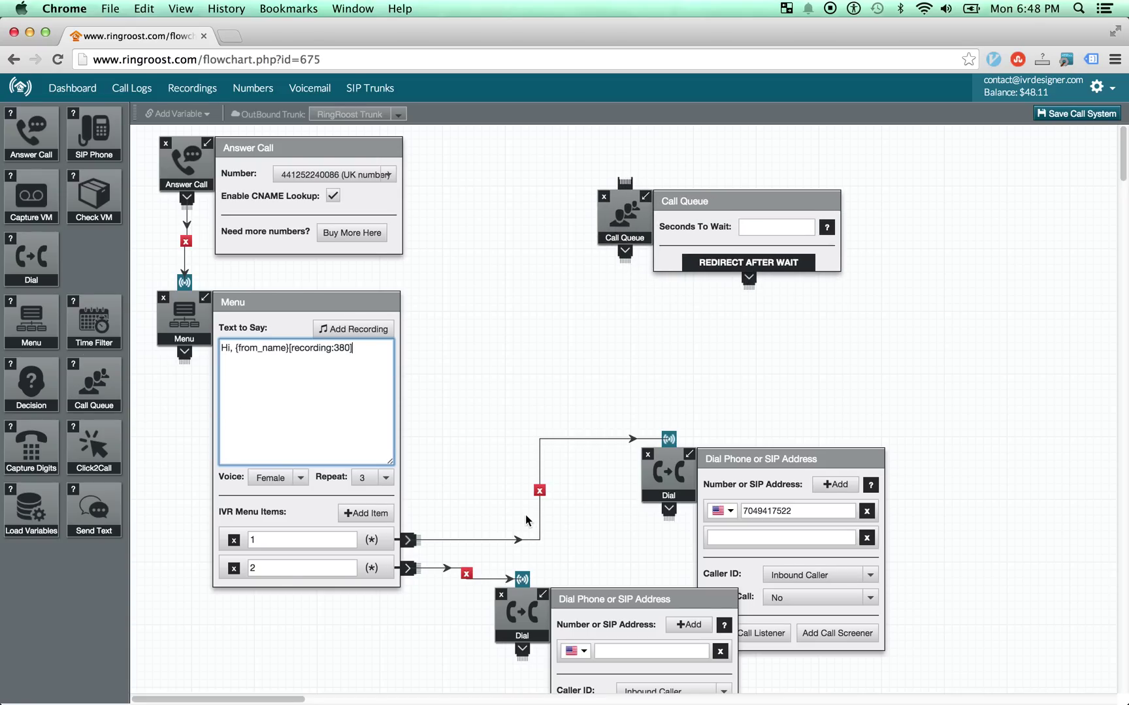
left_click(544, 491)
left_click(539, 490)
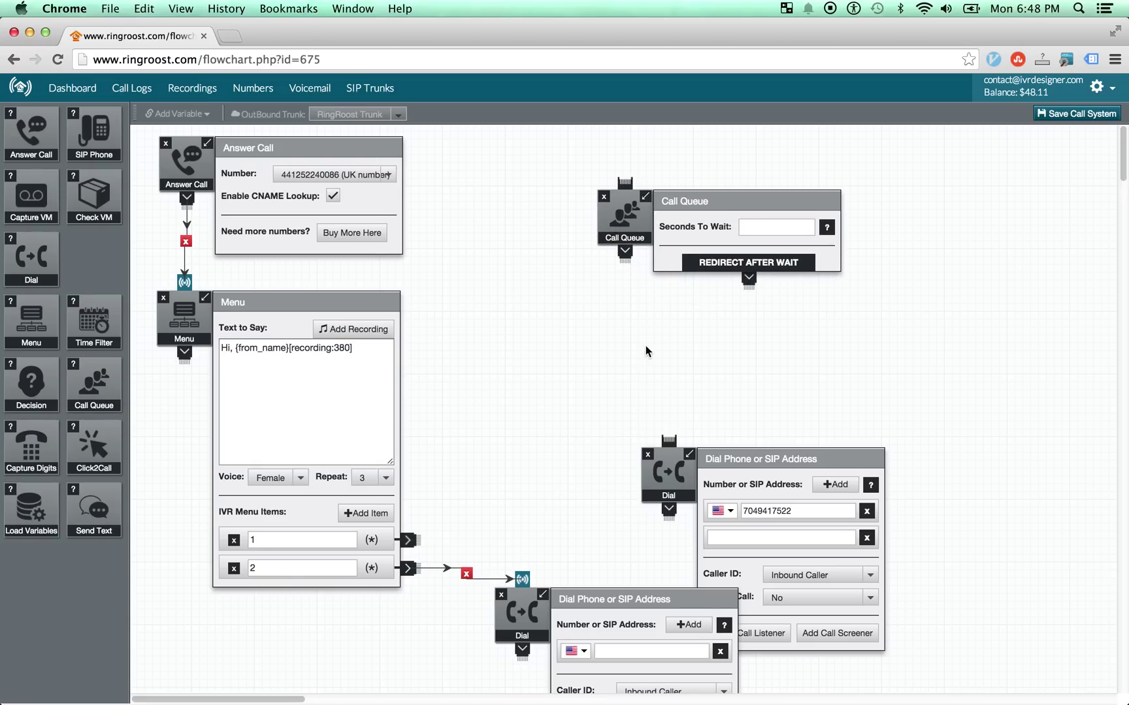
left_click_drag(626, 256, 669, 437)
left_click_drag(685, 490, 659, 462)
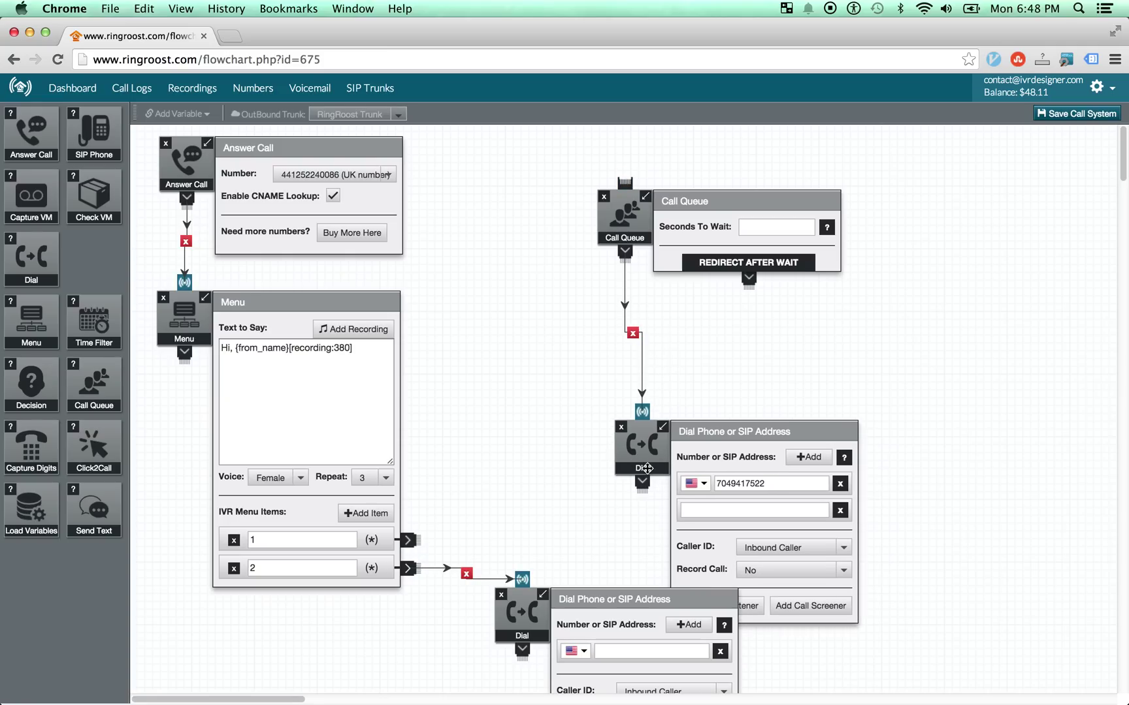
left_click_drag(646, 238, 638, 217)
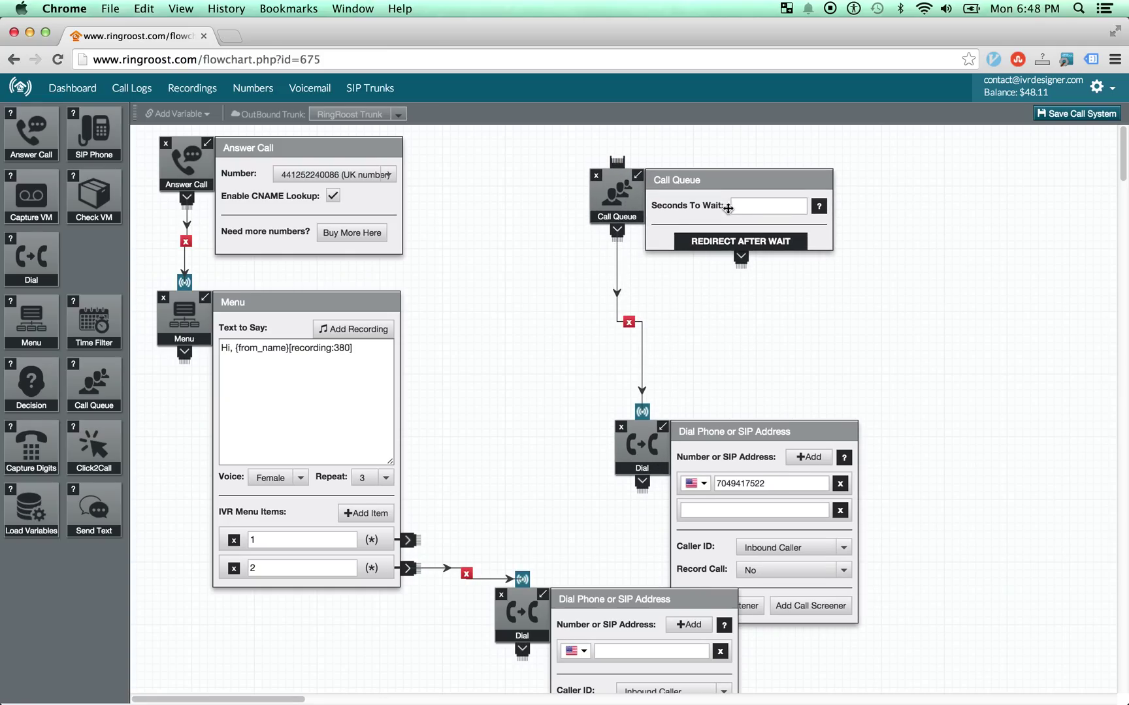
Set the Call Queue's Seconds To Wait to 20 and move the Dial step closer
left_click(755, 209)
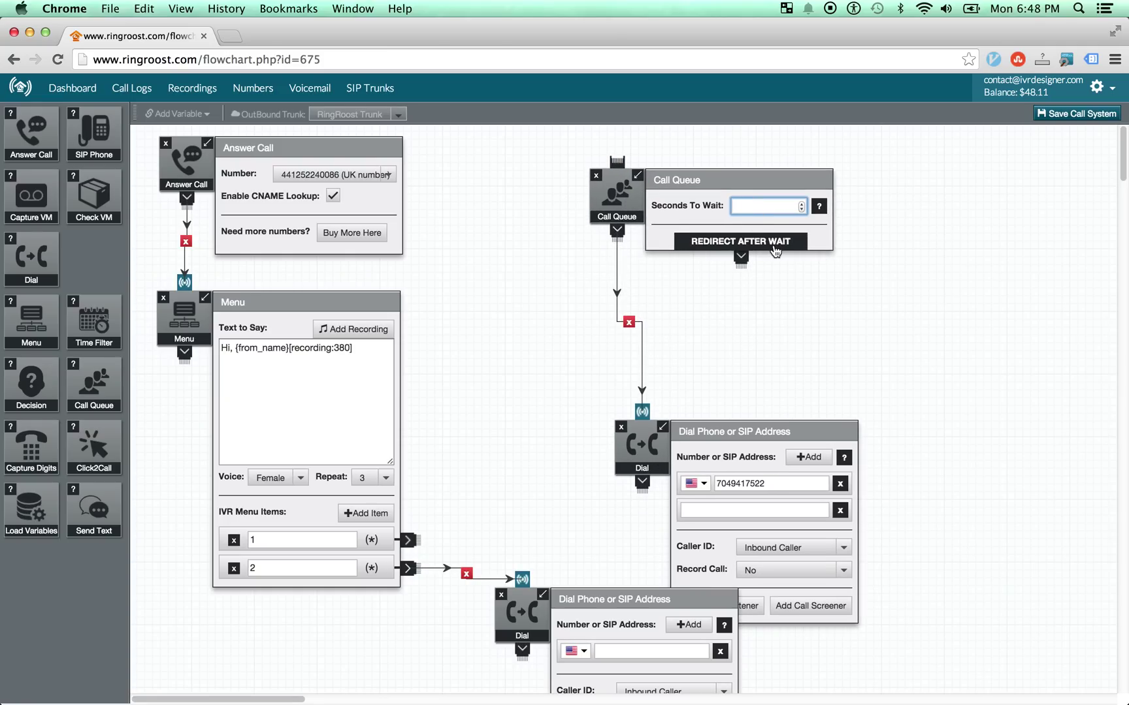
type("20")
left_click_drag(646, 451, 627, 432)
Delete the Call Queue step and add a Capture Digits step to the canvas
left_click(595, 175)
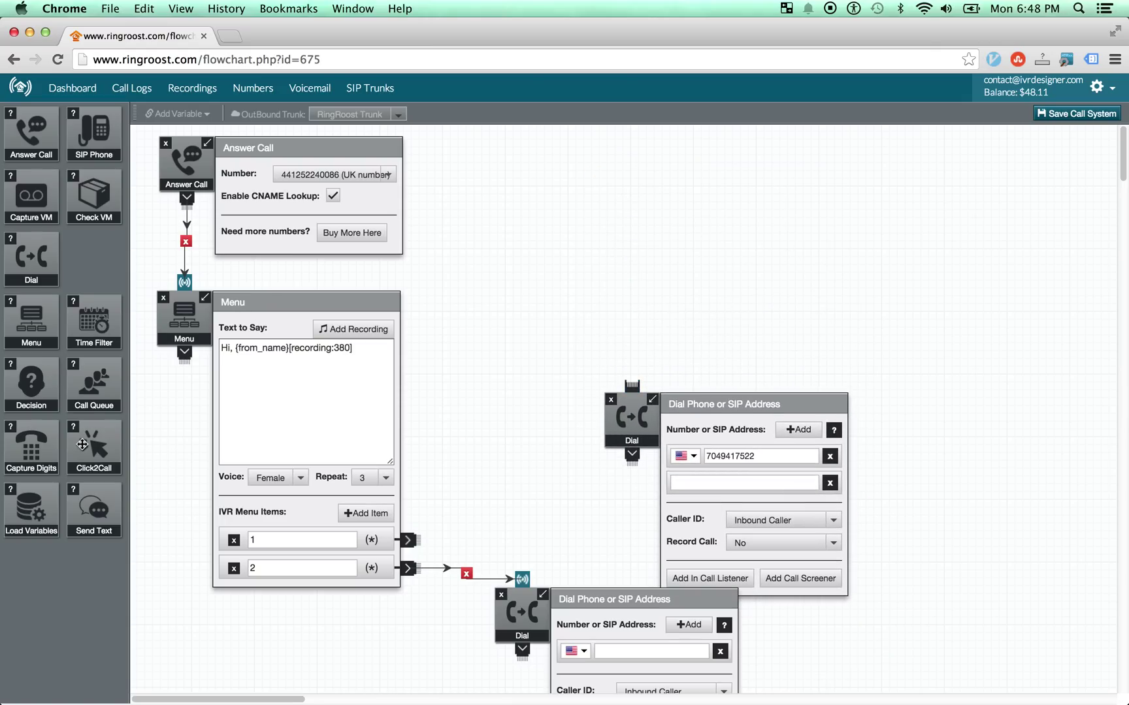
left_click_drag(32, 447, 528, 195)
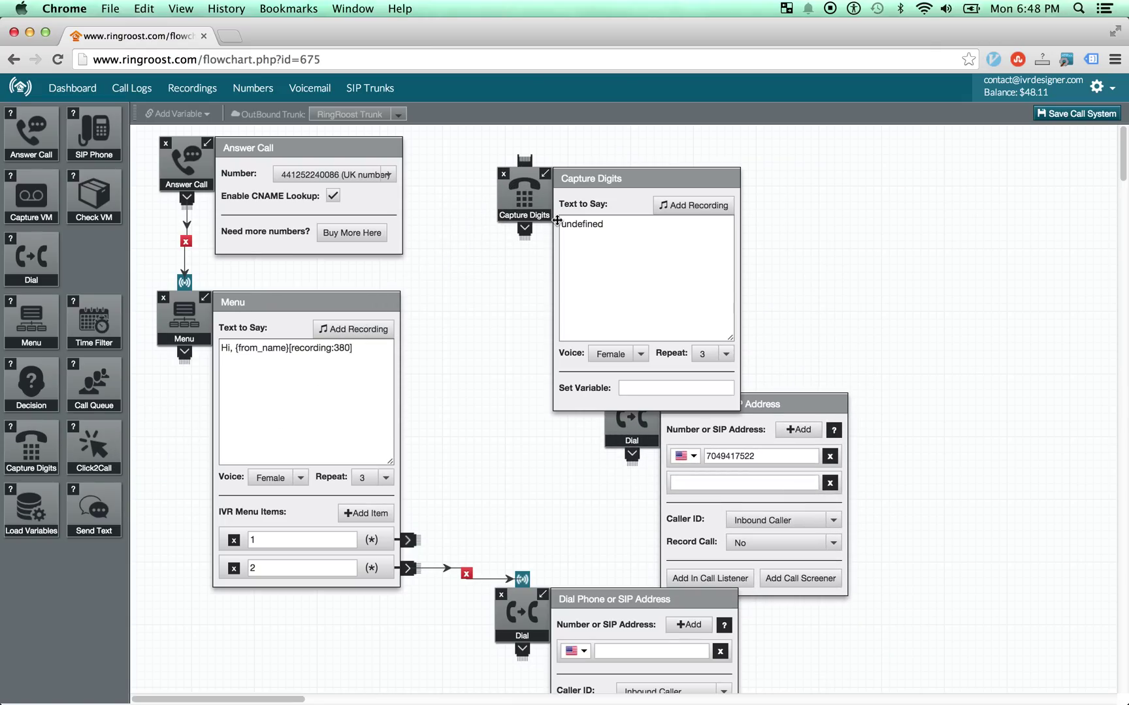
left_click(638, 389)
left_click_drag(535, 202, 537, 196)
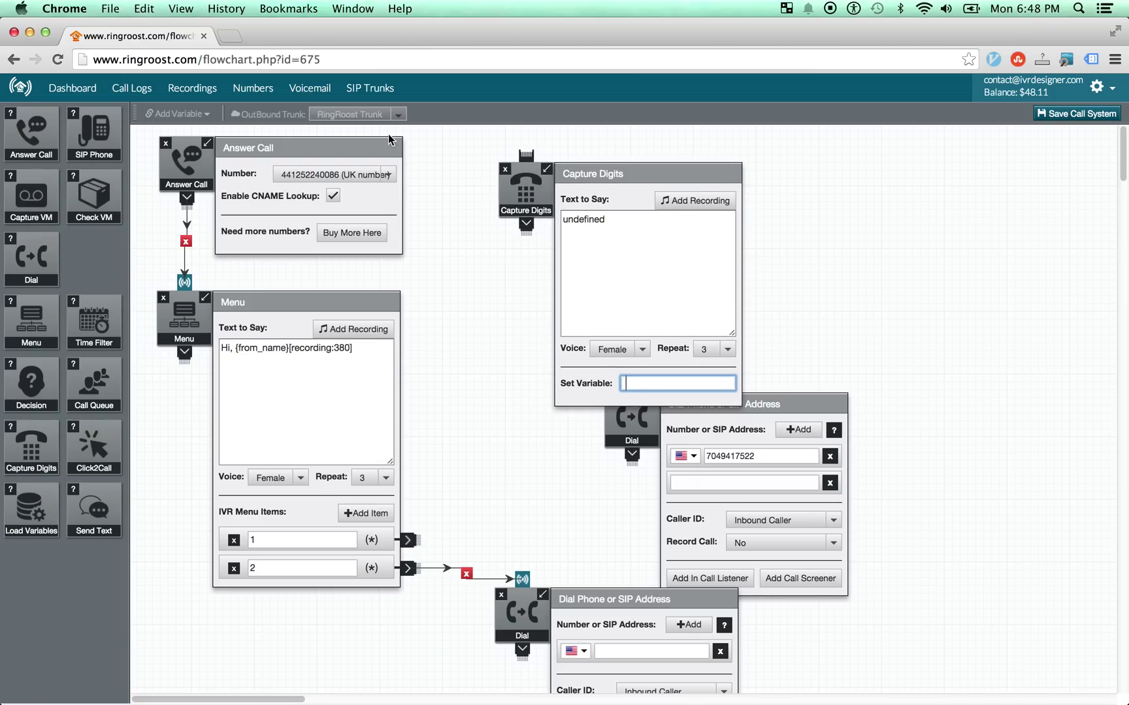
Delete Capture Digits, shift the upper Dial down-right, and add a Load Variables step
left_click(504, 171)
left_click_drag(632, 421, 683, 449)
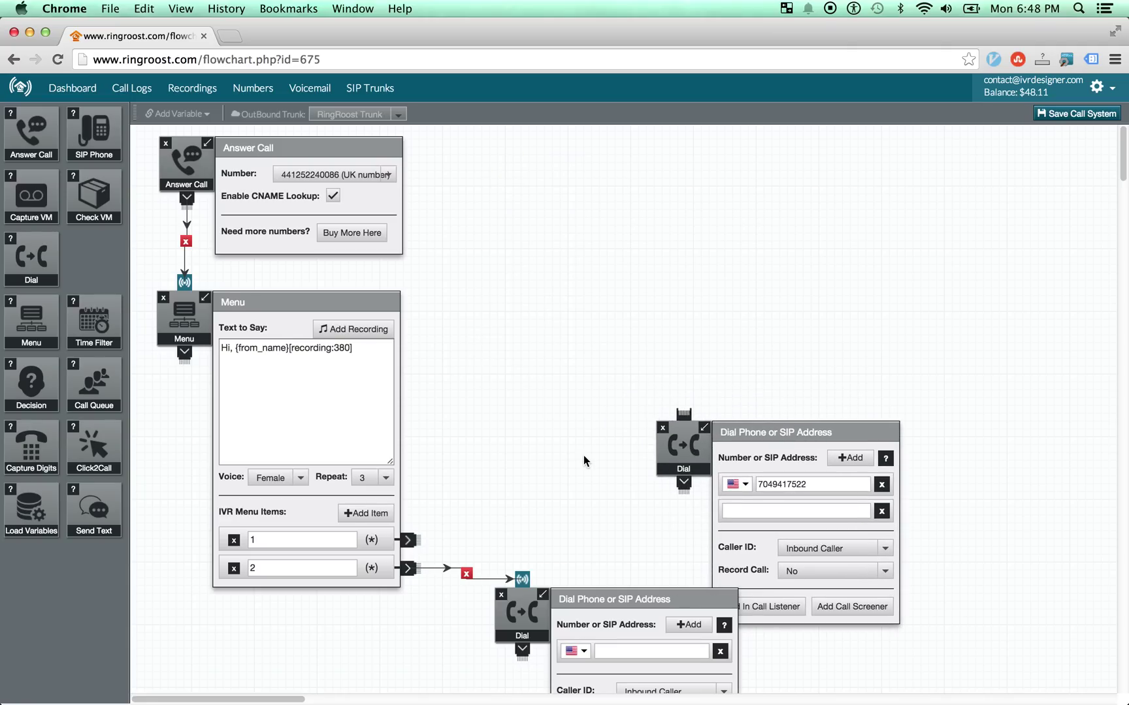
left_click_drag(30, 513, 554, 202)
left_click(663, 252)
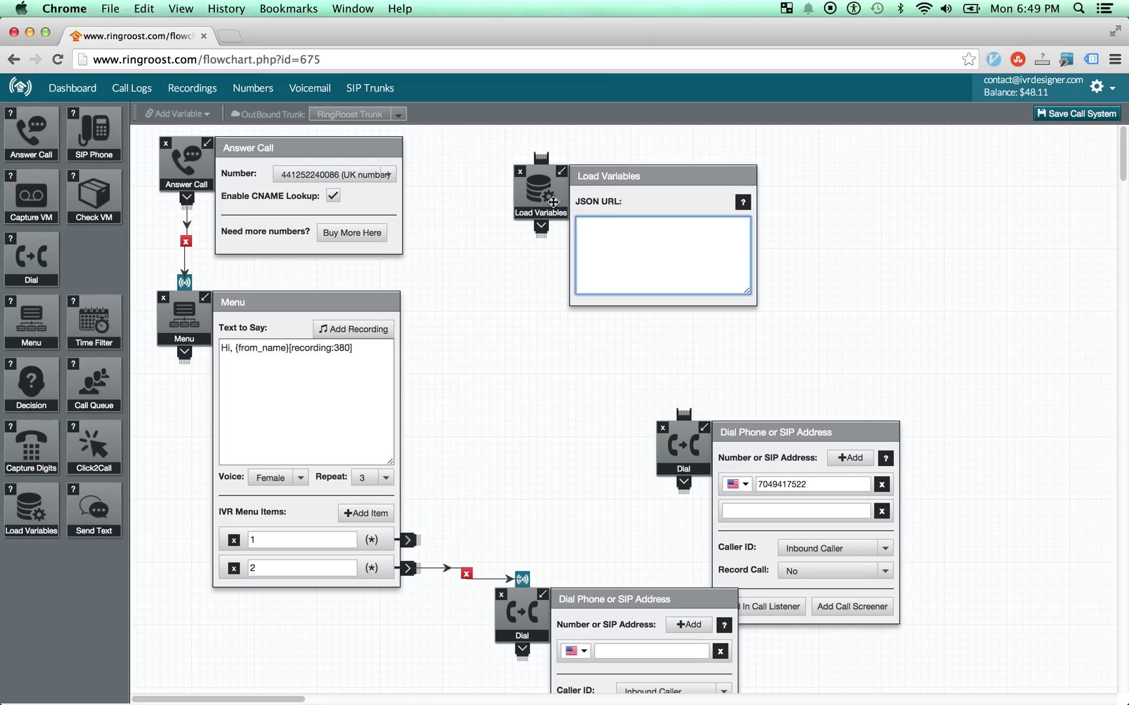
left_click_drag(549, 207, 538, 203)
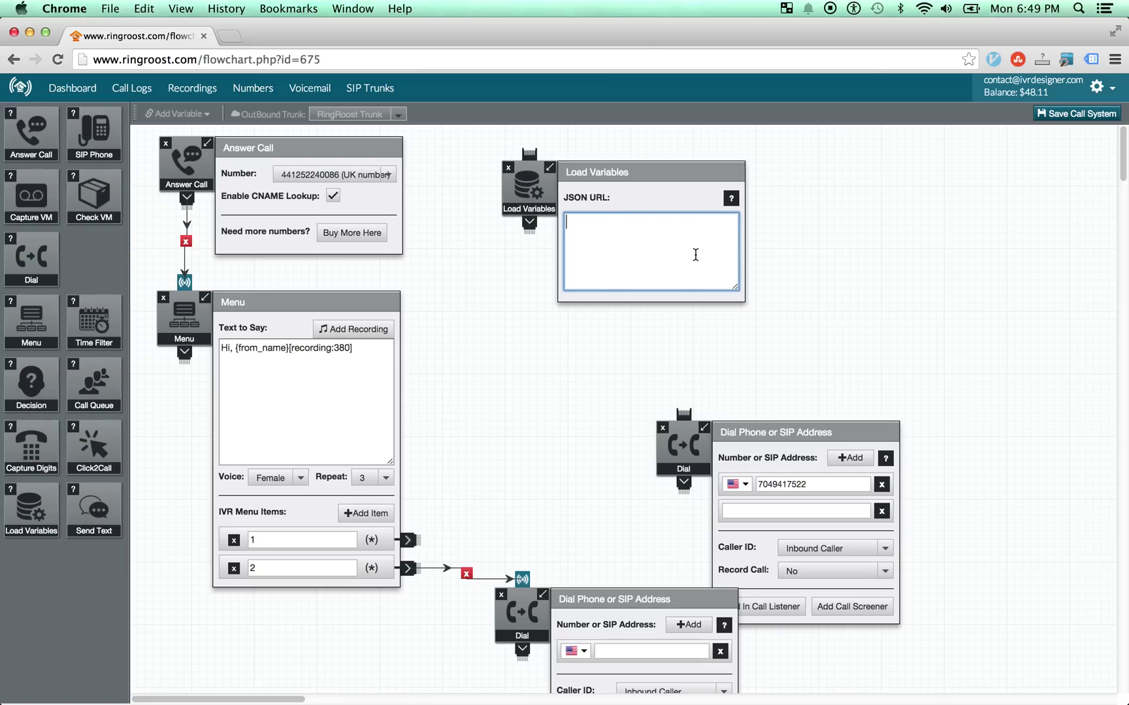
left_click_drag(531, 191, 543, 176)
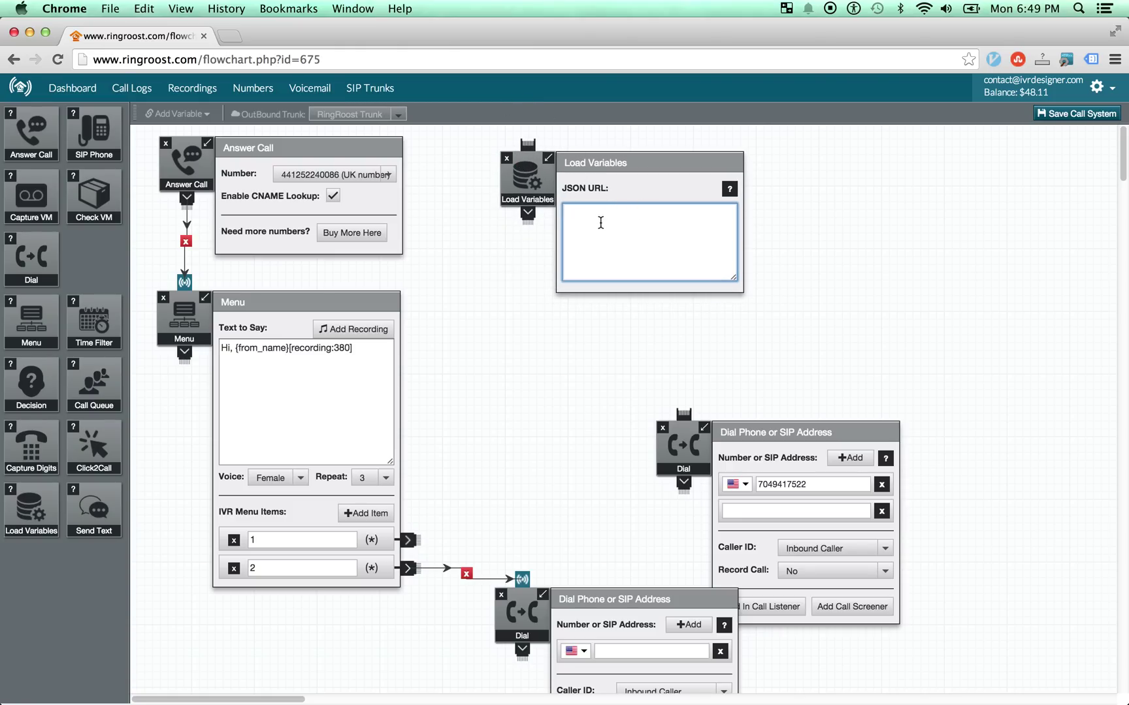
left_click_drag(534, 166, 536, 161)
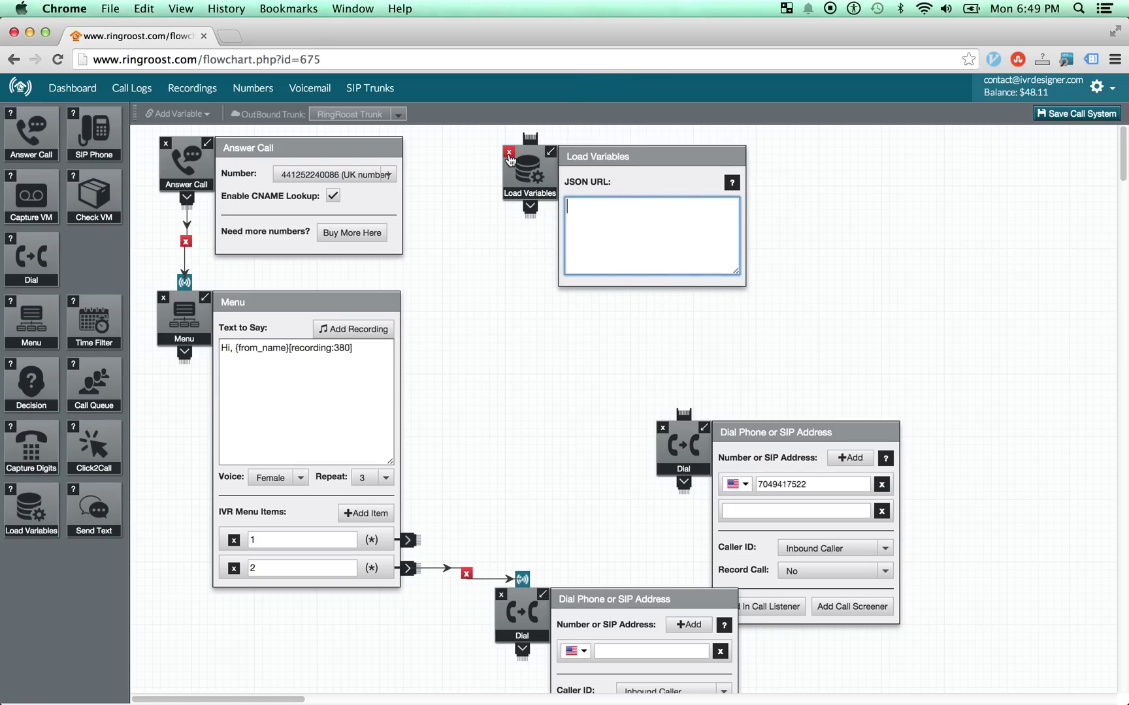
left_click(509, 153)
left_click_drag(94, 509, 562, 288)
left_click(542, 263)
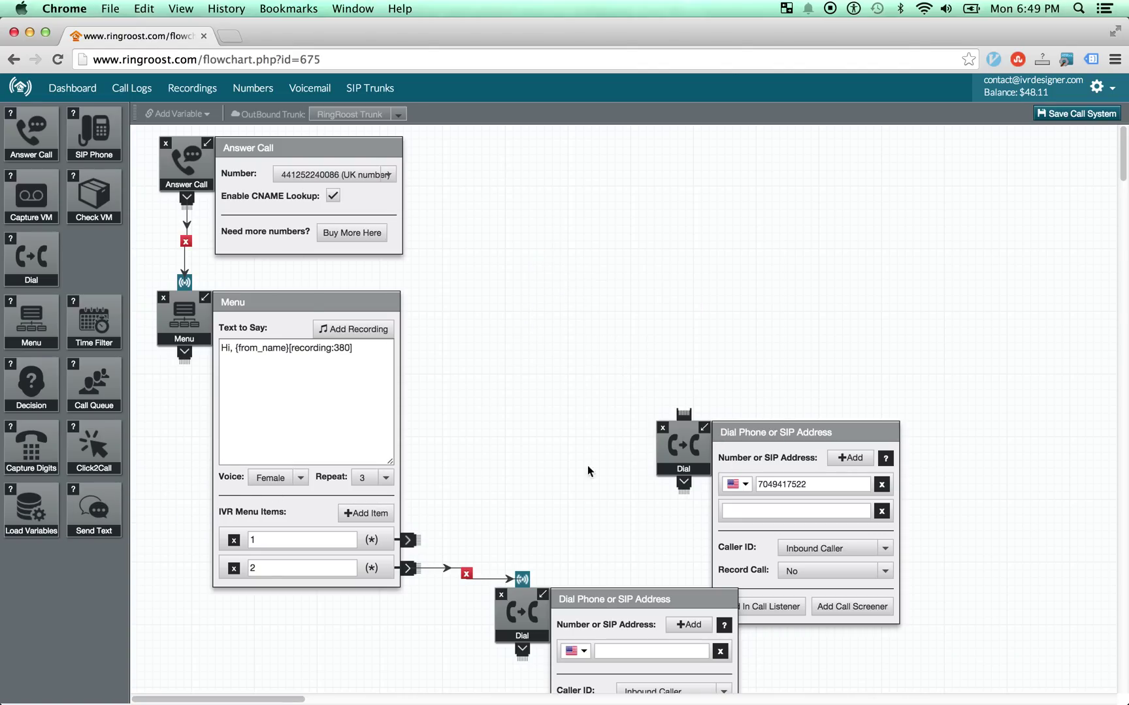
Add and remove a Click2Call step, then pull Answer Call, Menu and the lower Dial closer together
left_click_drag(117, 461, 588, 223)
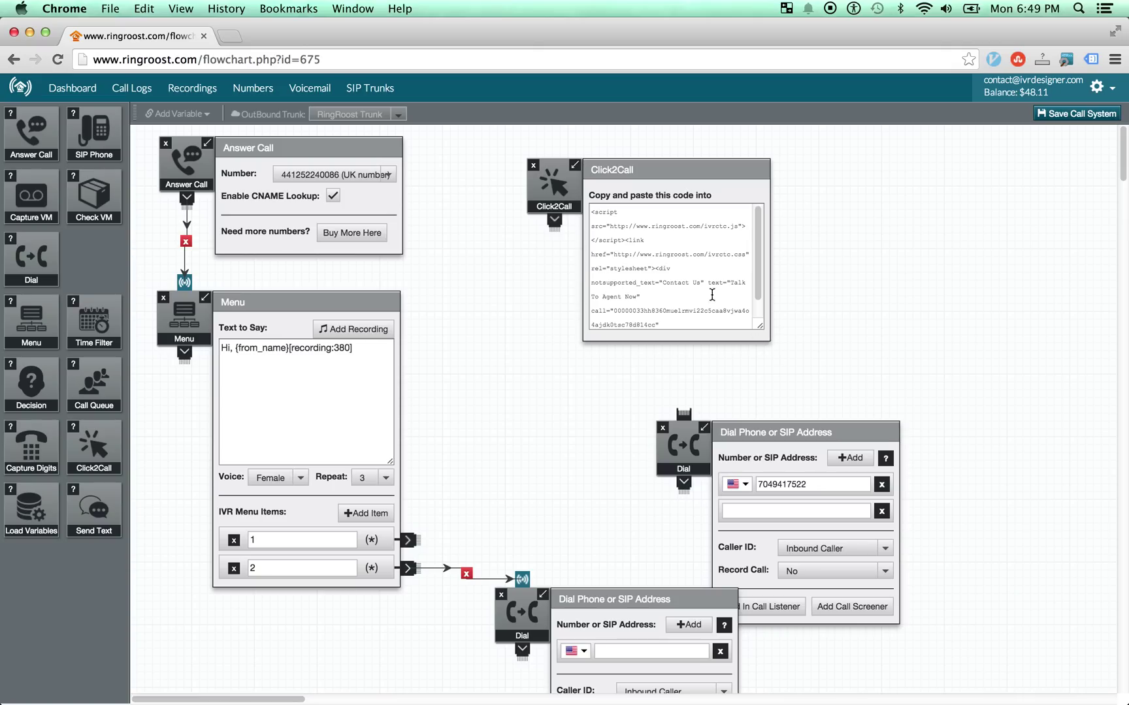
left_click(534, 167)
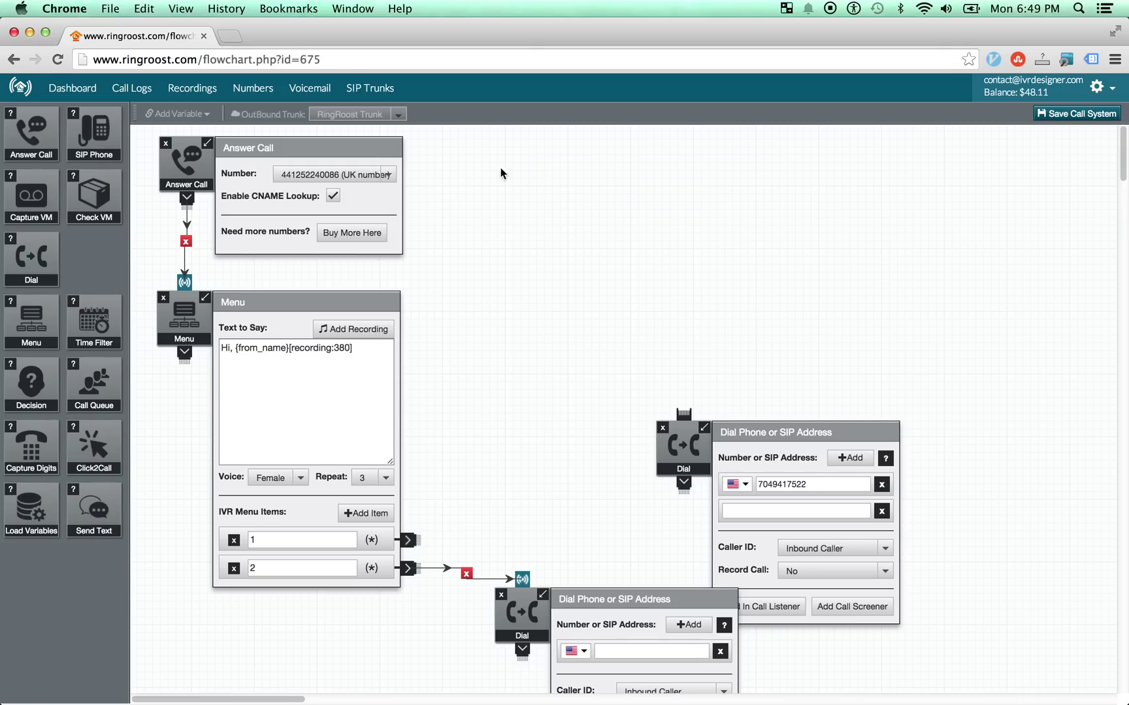
left_click_drag(194, 295, 195, 327)
left_click_drag(532, 621, 508, 605)
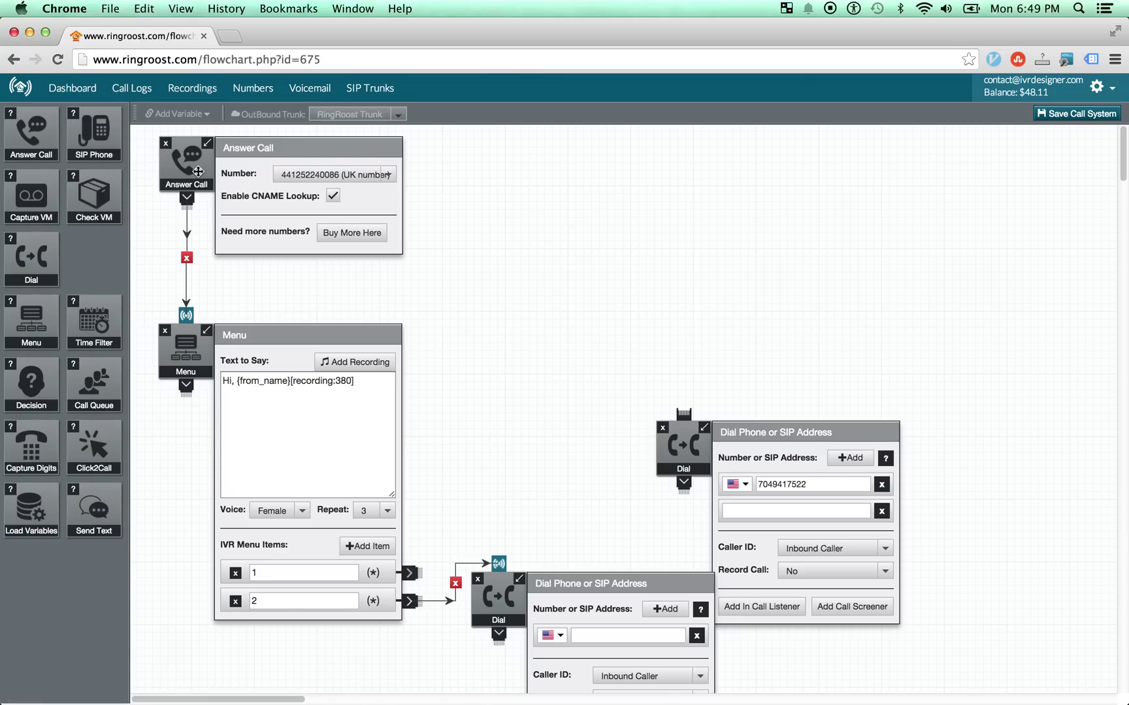
left_click_drag(197, 170, 201, 239)
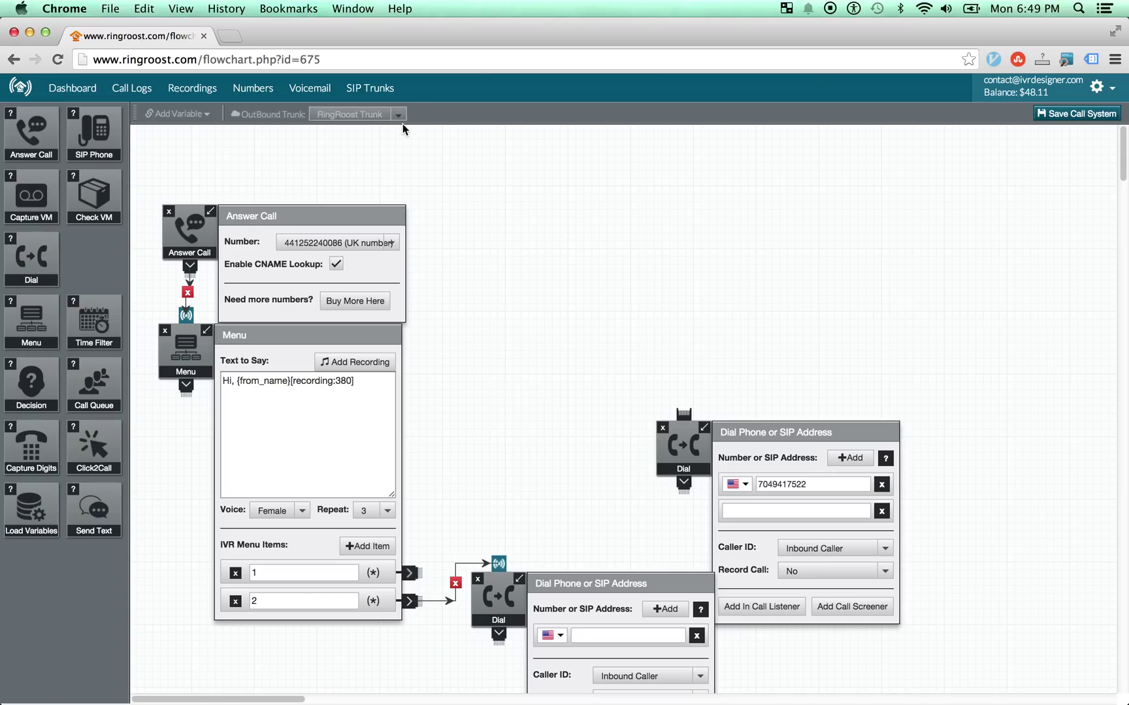
Save the call flow, then open the empty SIP Trunks page and dismiss the Add SIP Trunk form
left_click(1065, 124)
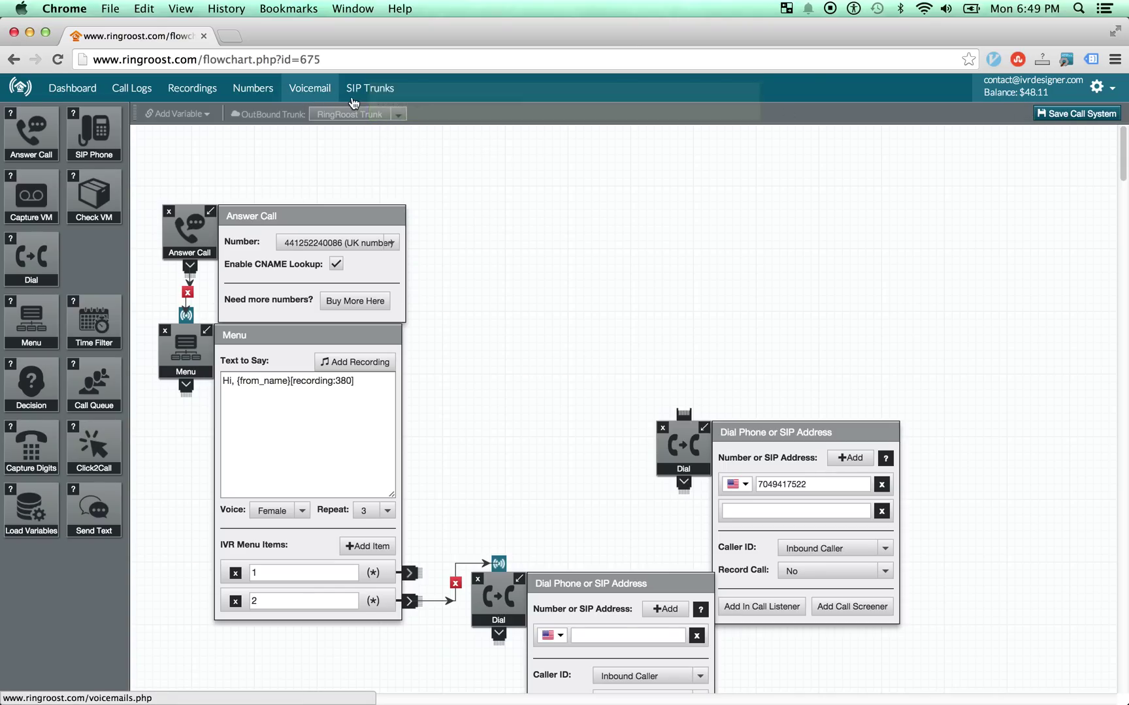
left_click(387, 92)
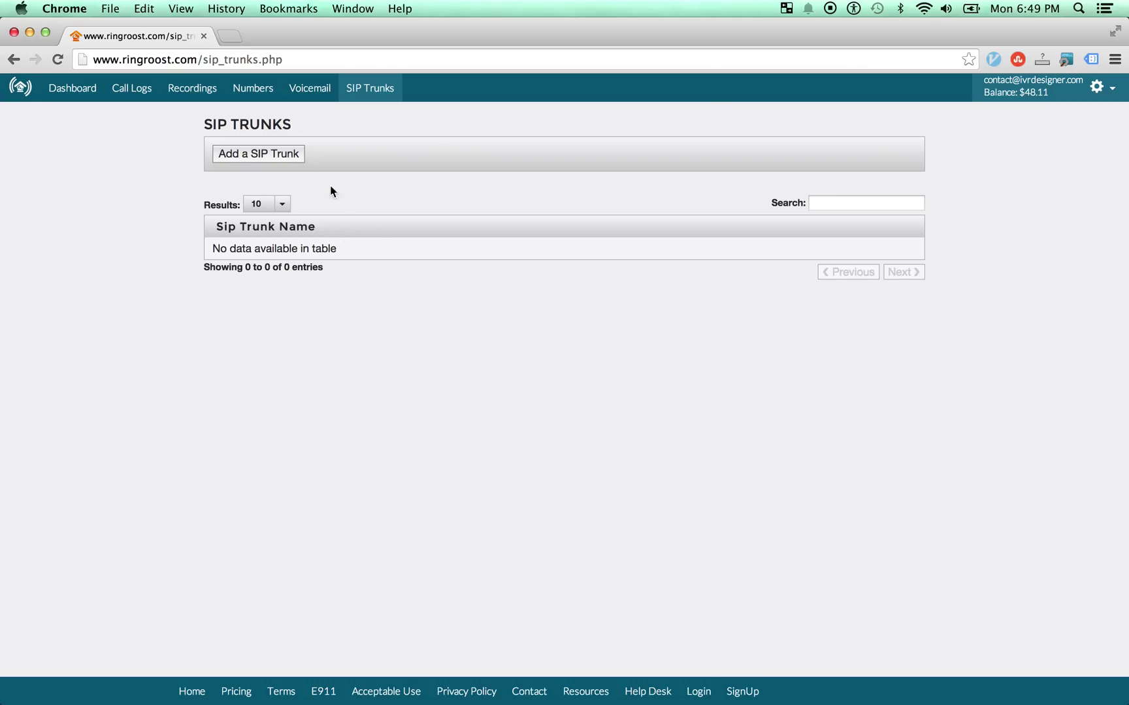
left_click(248, 157)
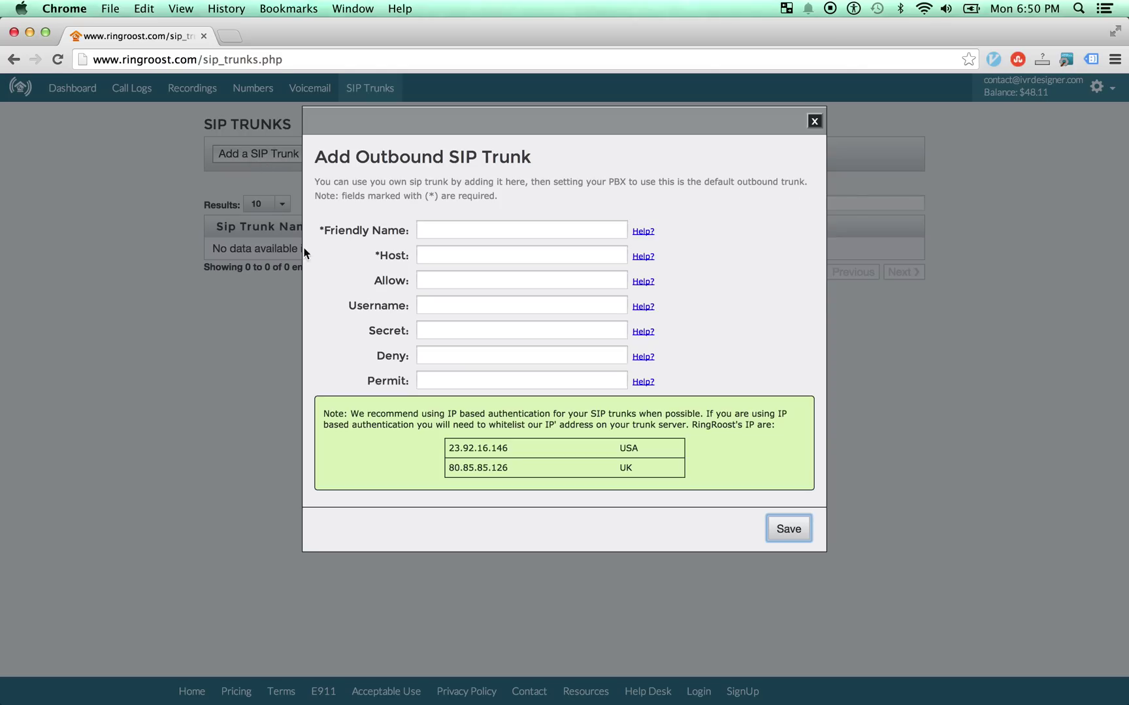
left_click(815, 122)
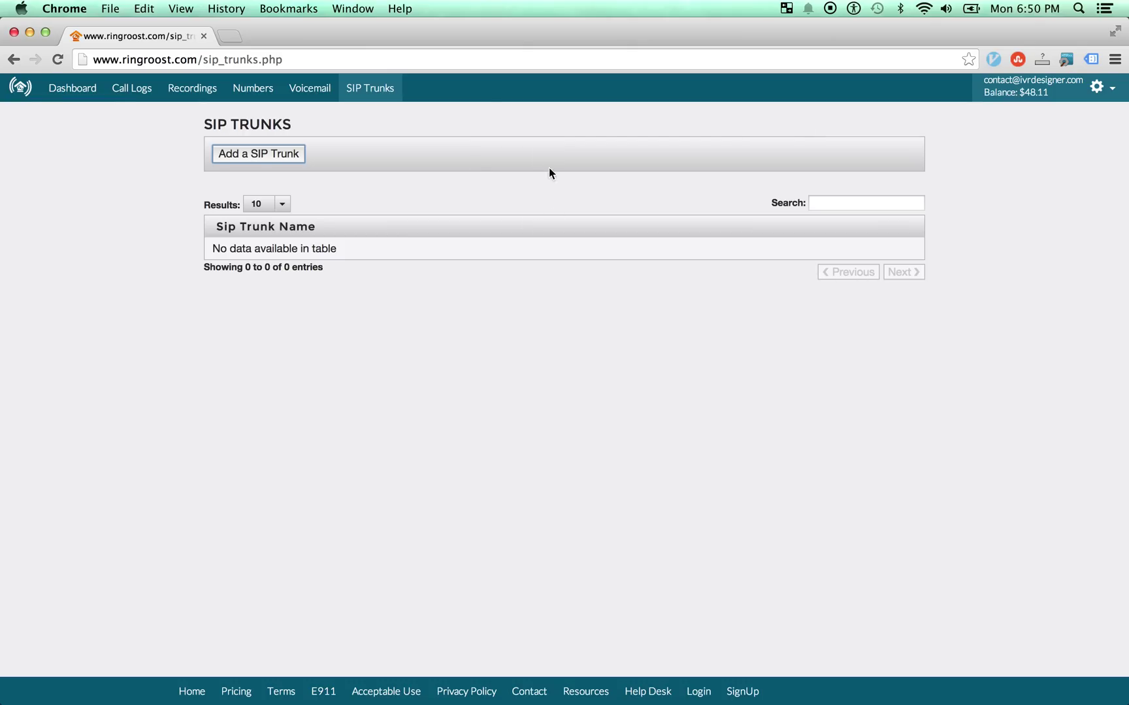
Go via the Dashboard to the Inbound Phone Numbers list, opening and closing the DID assignment form
left_click(83, 90)
left_click(274, 93)
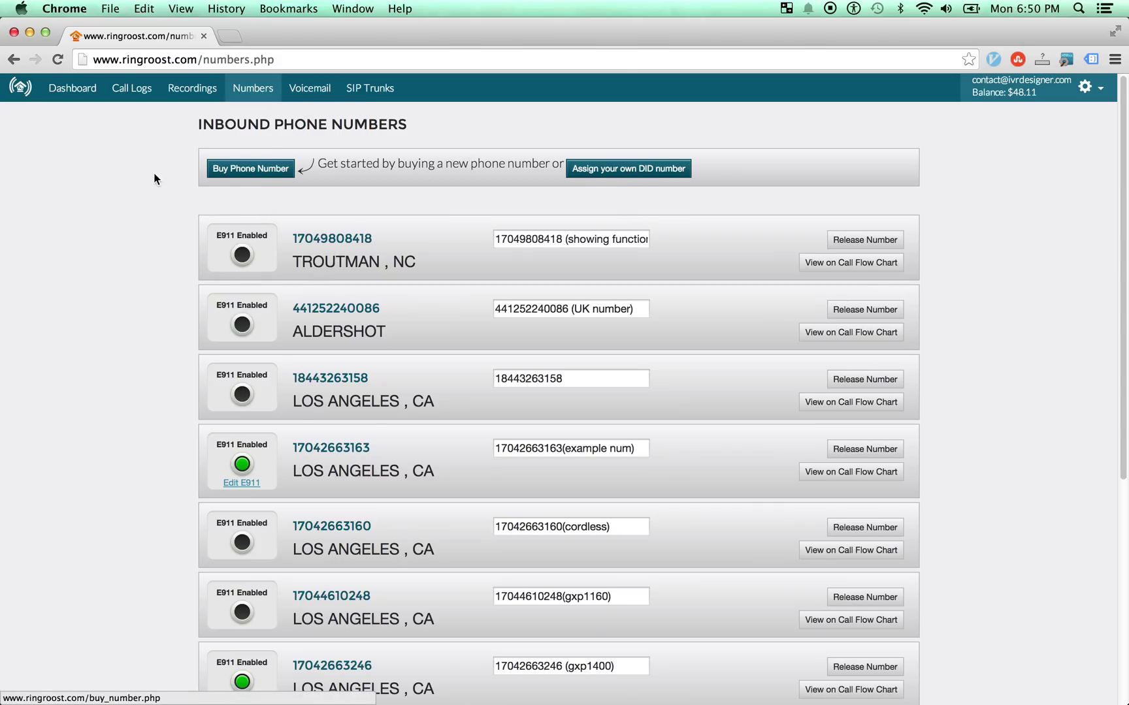
left_click(648, 171)
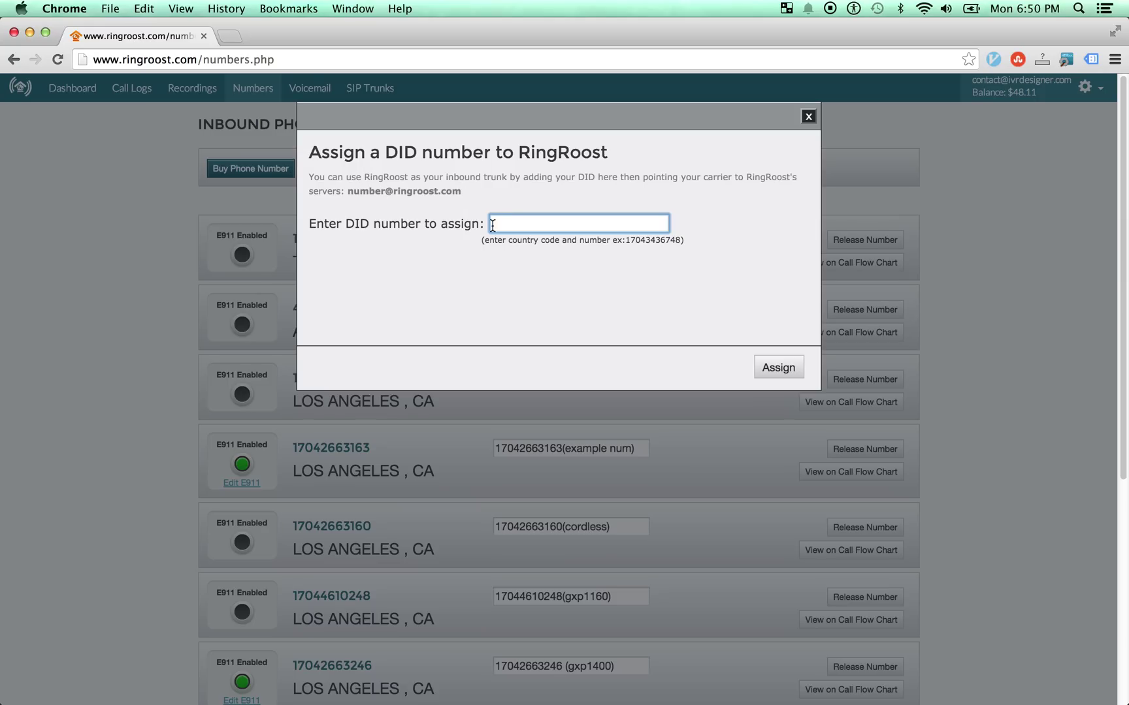
left_click(808, 117)
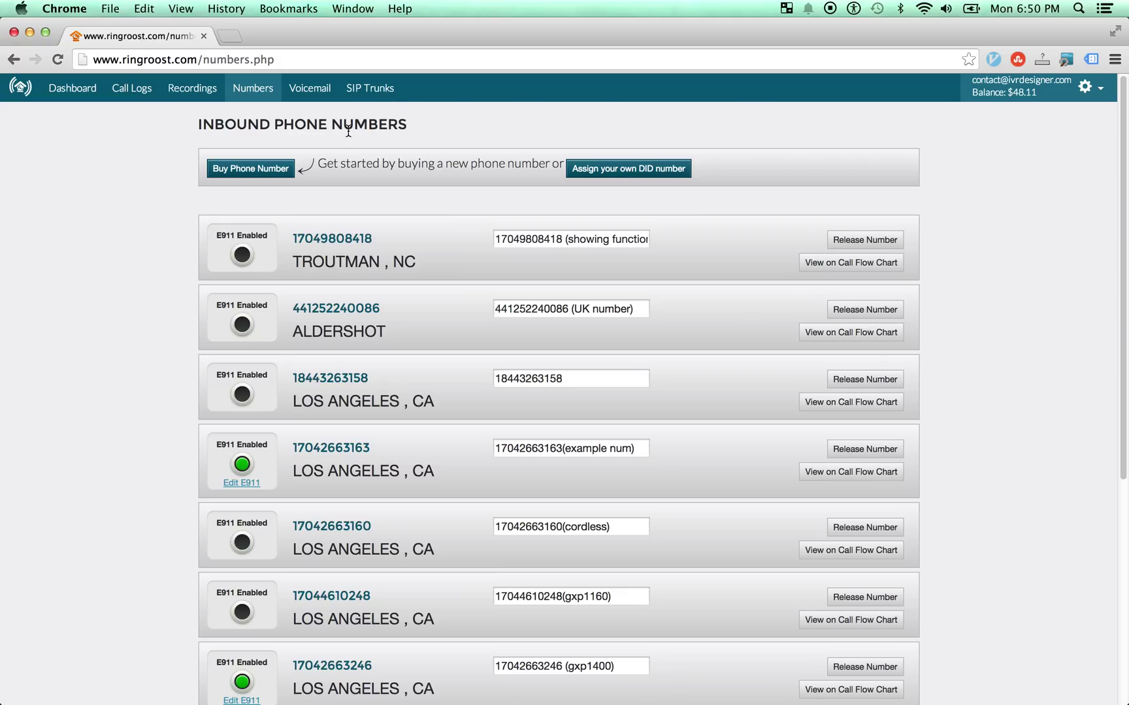
scroll(329, 343, "down", 4)
scroll(329, 341, "up", 4)
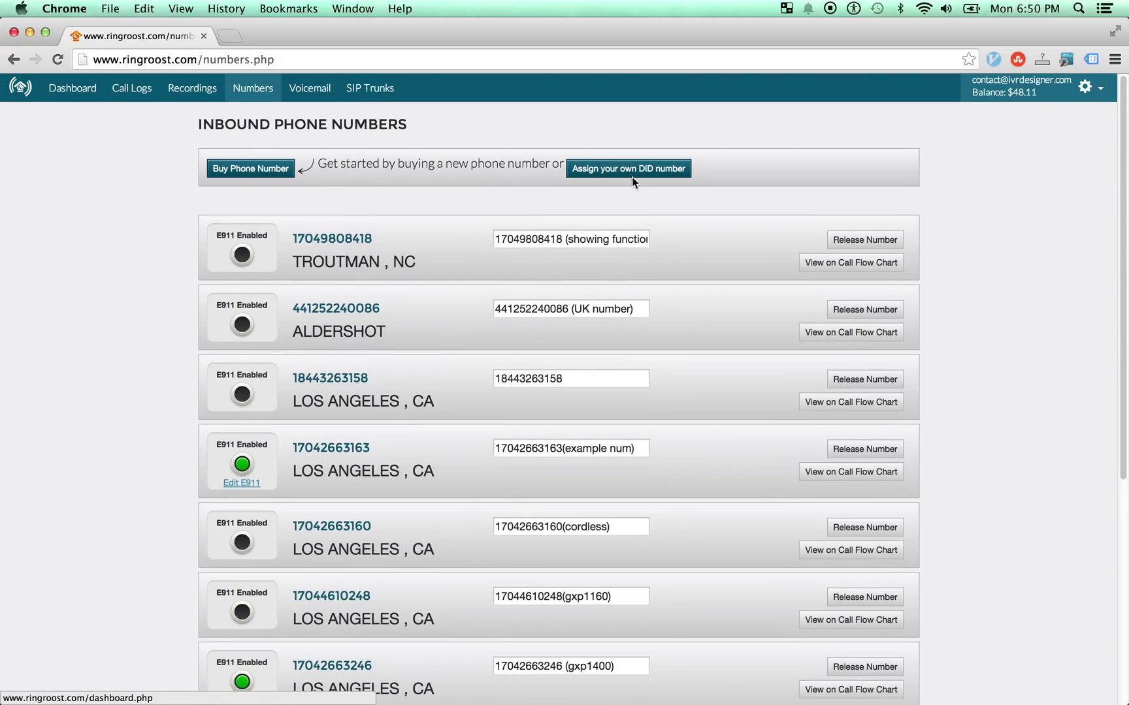
left_click(78, 91)
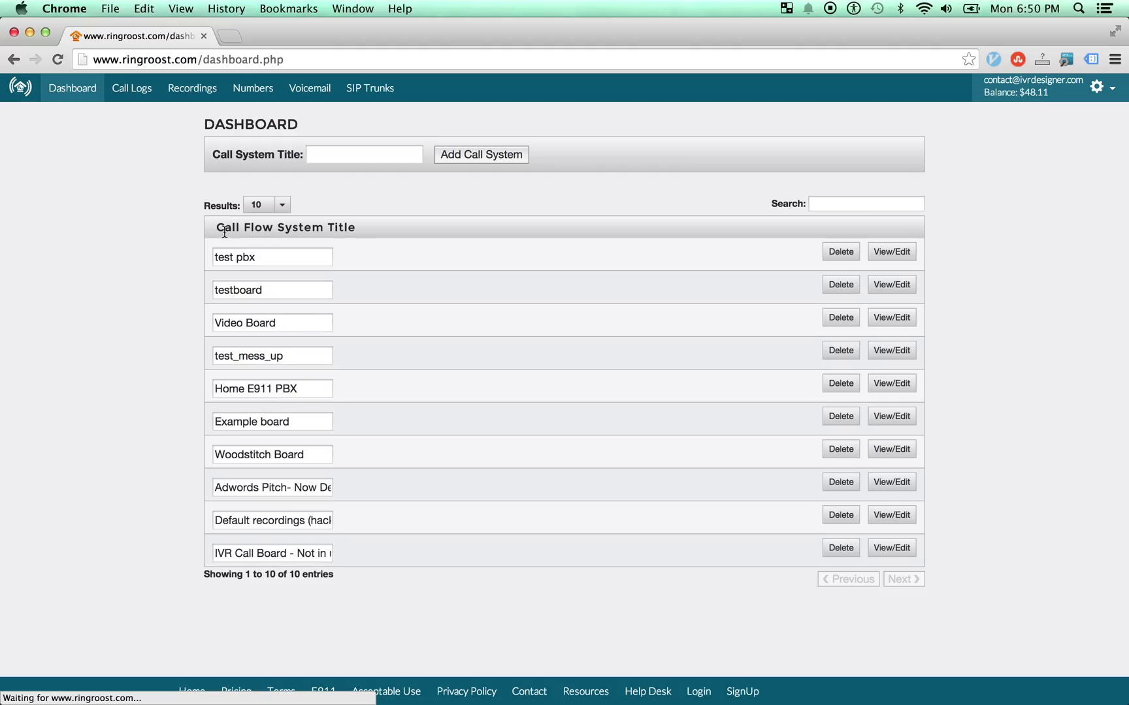